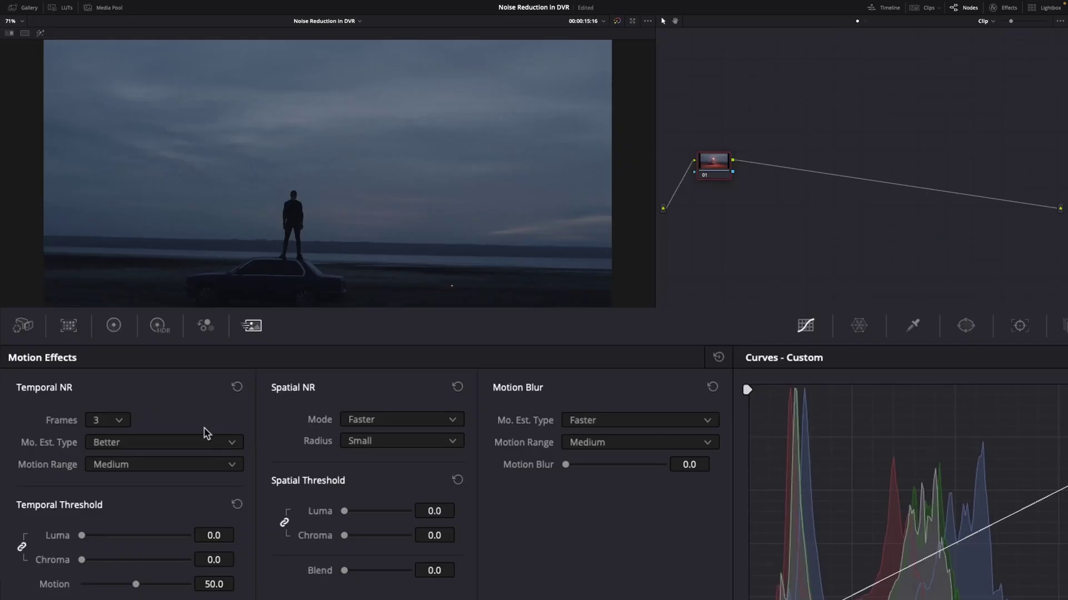
- Move the playhead to 00:00:21:24 on the Color page with Primaries - Color Wheels showing
left_click(176, 465)
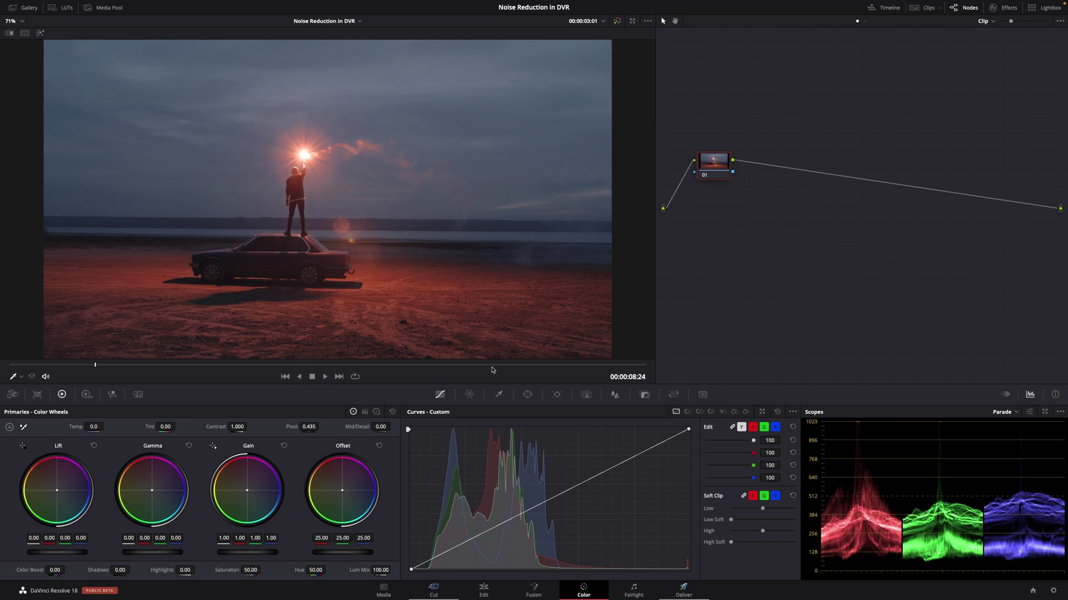
- Scrub to a dark shoreline frame and zoom the viewer to about 524% on the legs, car roof and water
left_click(462, 365)
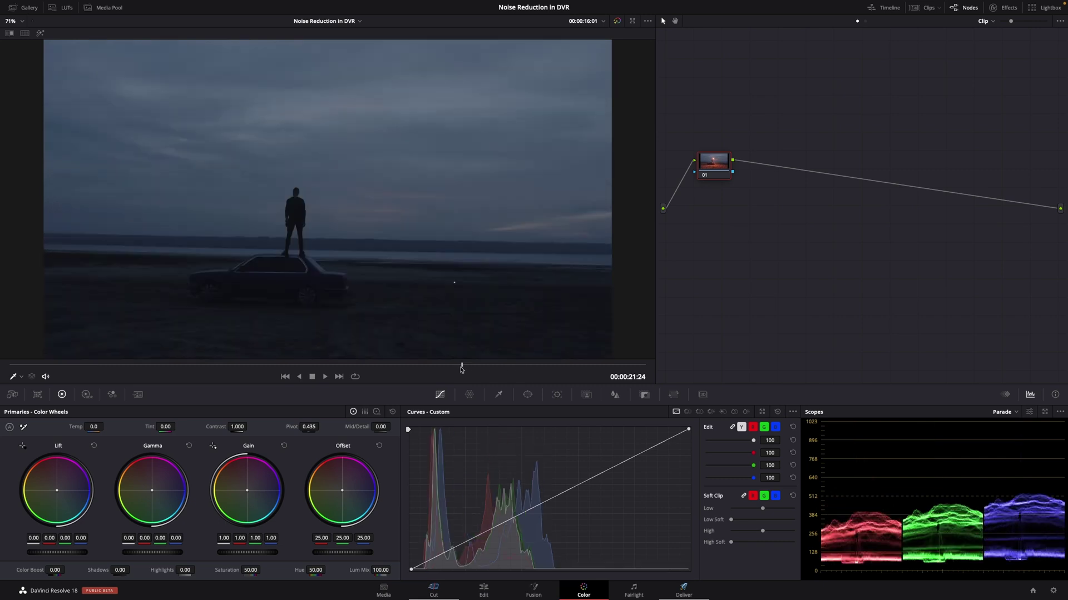
left_click_drag(461, 365, 382, 364)
scroll(342, 273, "up", 5)
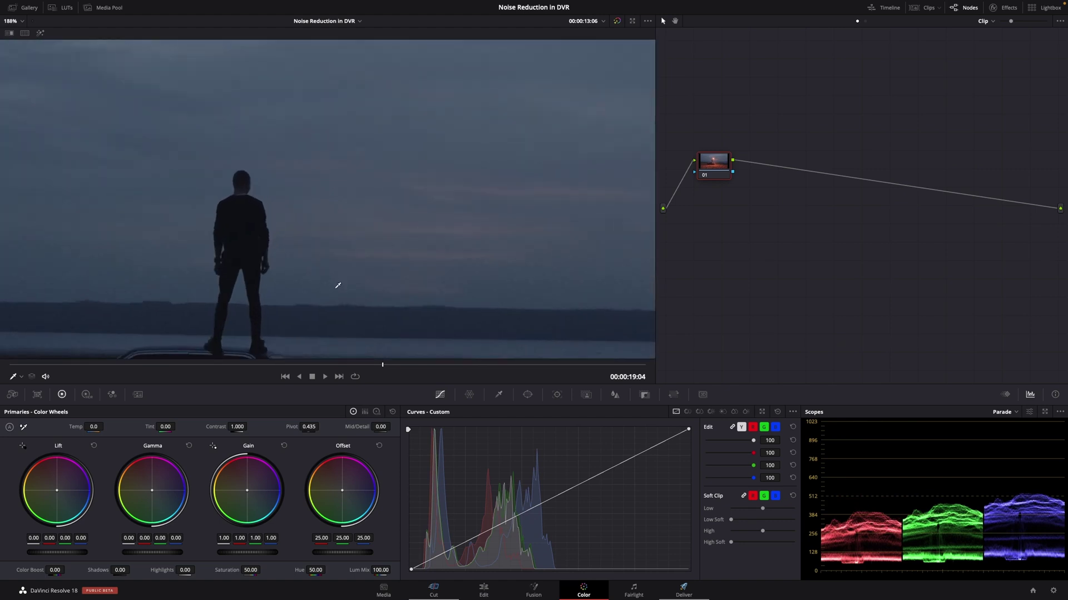
scroll(341, 268, "down", 2)
scroll(333, 267, "up", 2)
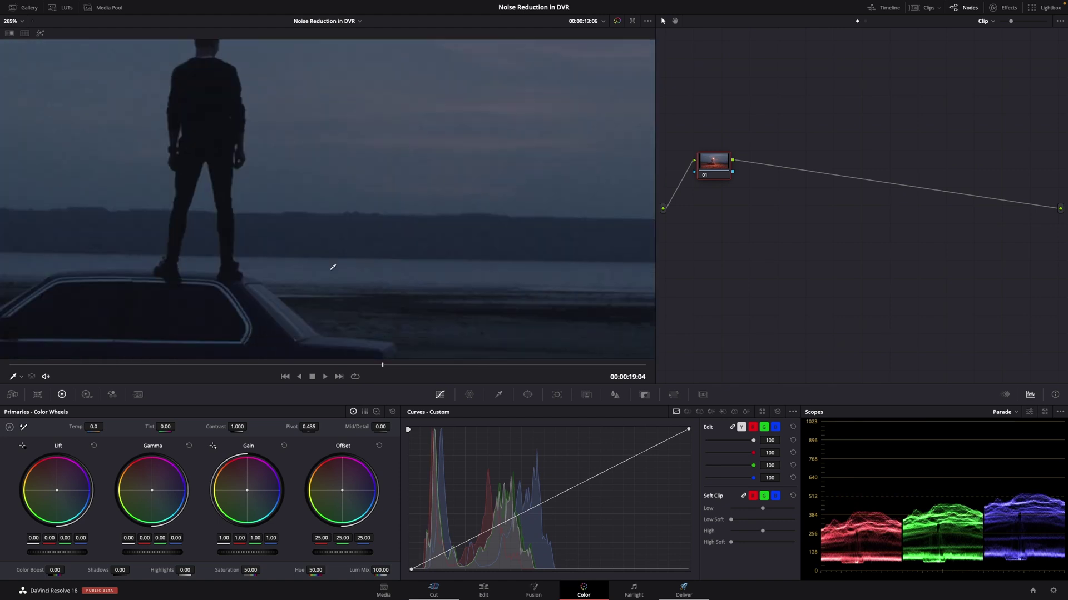
mouse_move(382, 364)
left_mouse_down()
mouse_move(328, 366)
mouse_move(367, 364)
left_mouse_up()
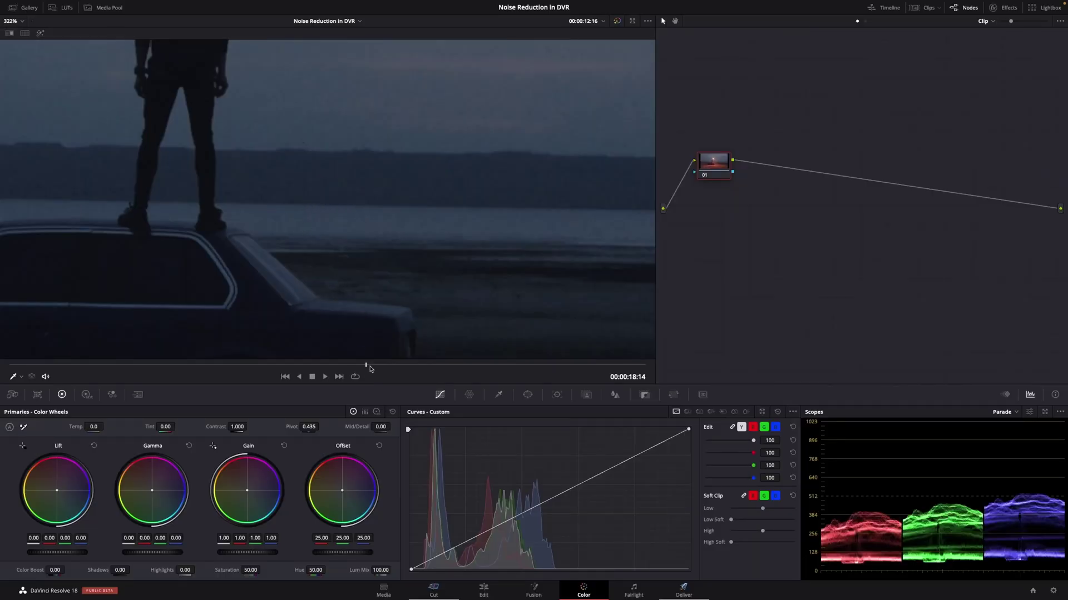
mouse_move(369, 365)
left_mouse_down()
mouse_move(399, 363)
mouse_move(376, 365)
left_mouse_up()
scroll(489, 333, "up", 2)
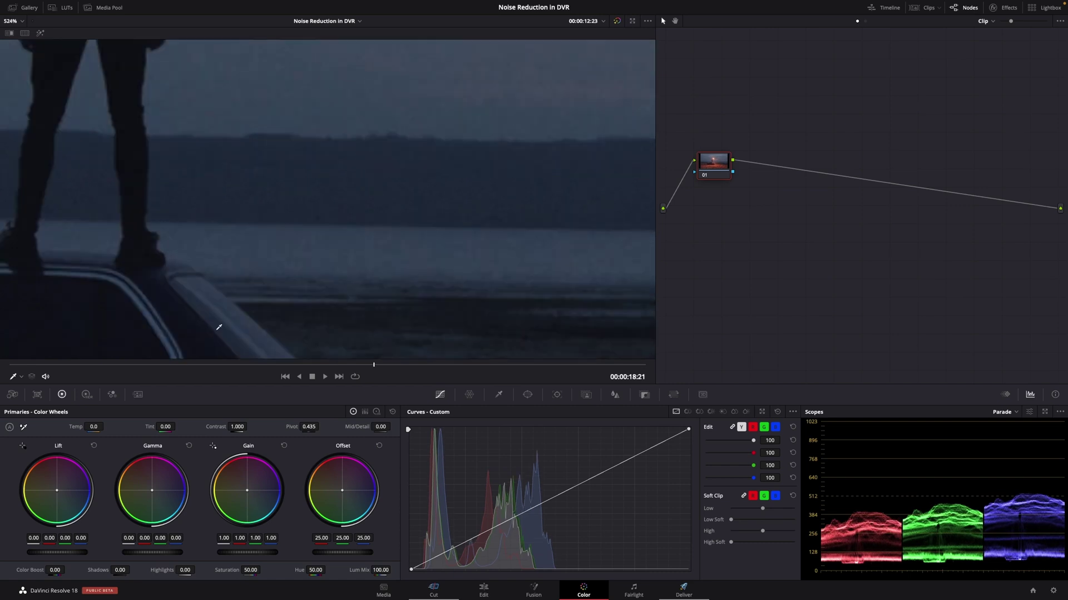
- Switch the palette to Motion Effects to show the Temporal and Spatial NR settings
left_click(139, 396)
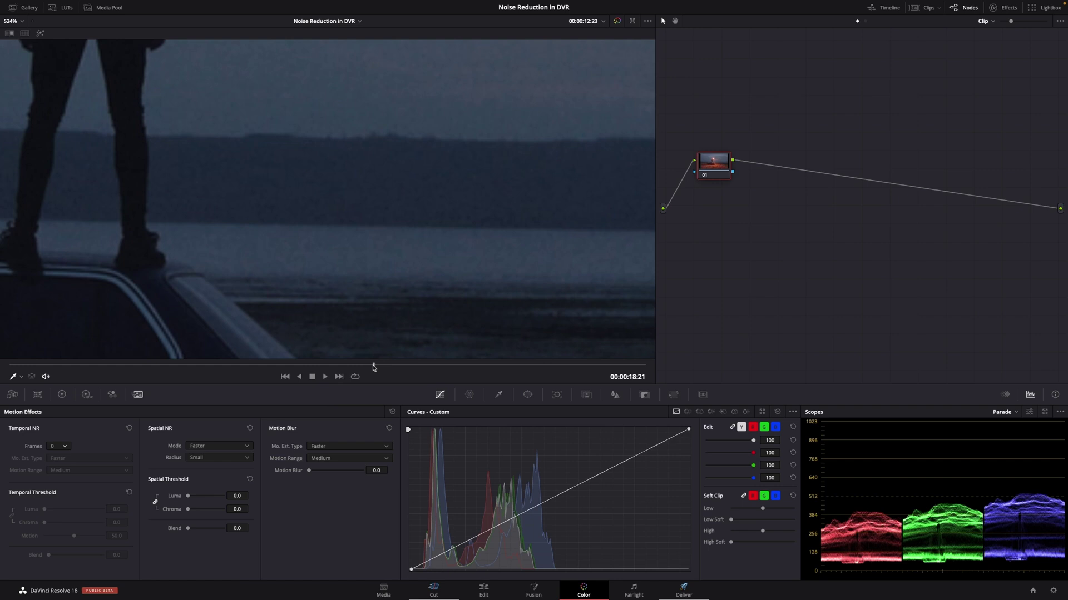
mouse_move(375, 366)
left_mouse_down()
mouse_move(342, 366)
mouse_move(380, 361)
left_mouse_up()
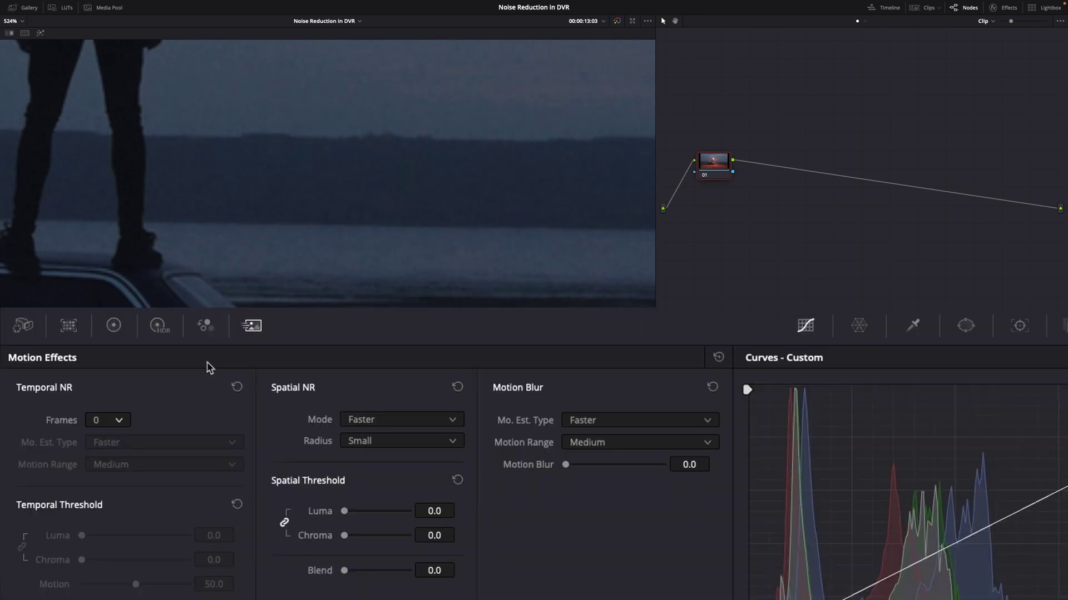
- Set Temporal NR to 3 frames with Better motion estimation and Medium motion range
left_click(114, 421)
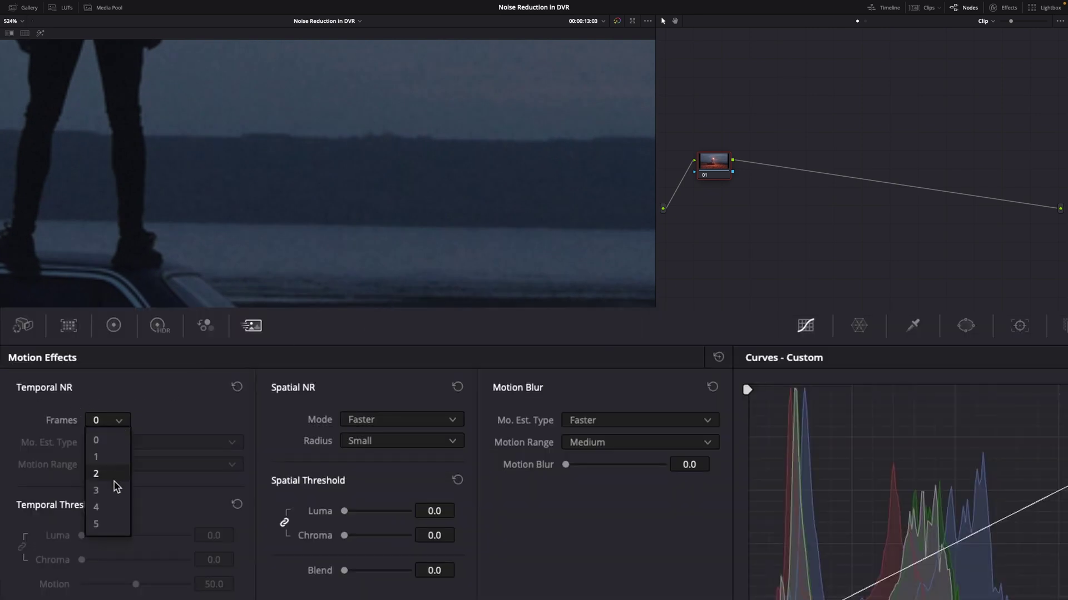
left_click(115, 490)
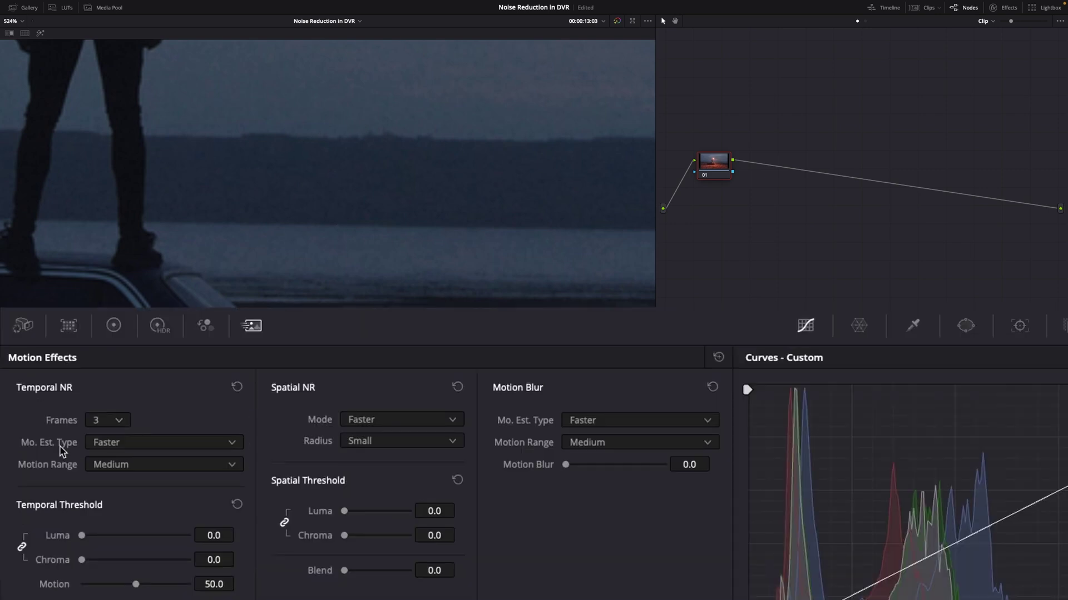
left_click(168, 443)
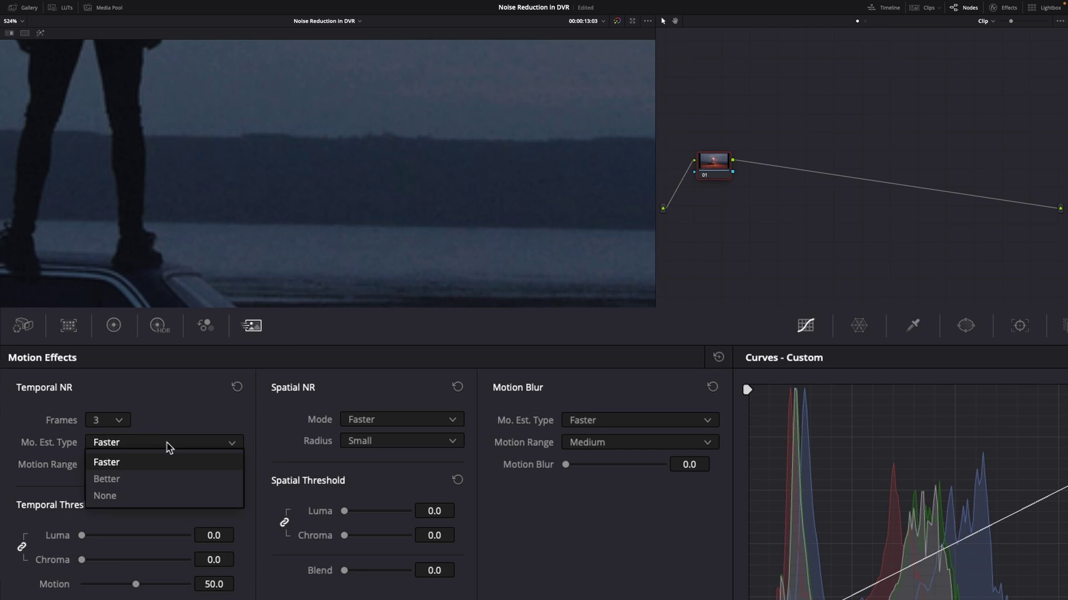
left_click(154, 479)
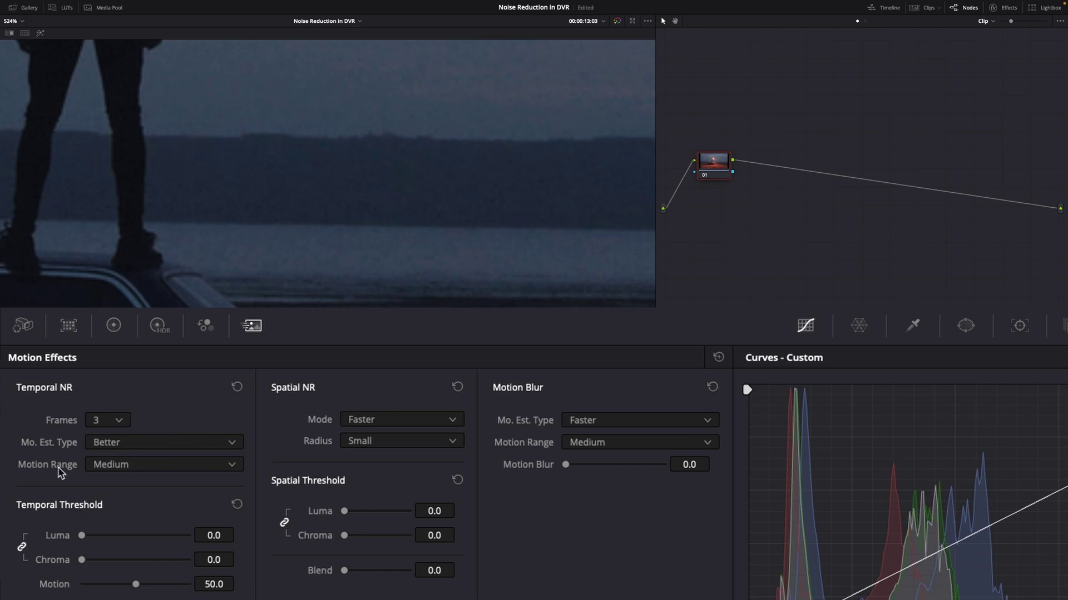
left_click(145, 468)
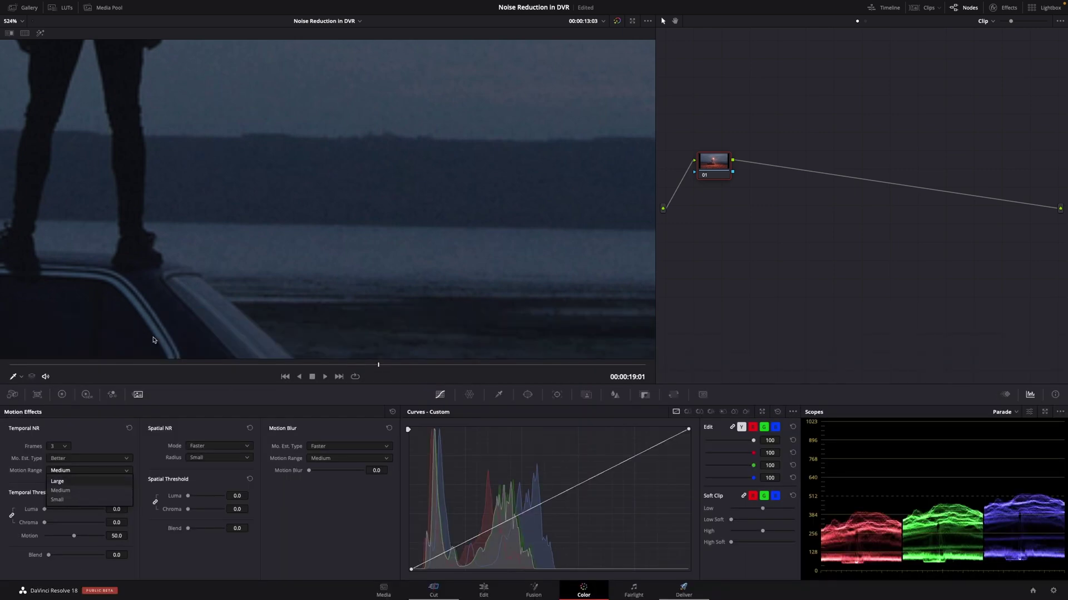
left_click(12, 21)
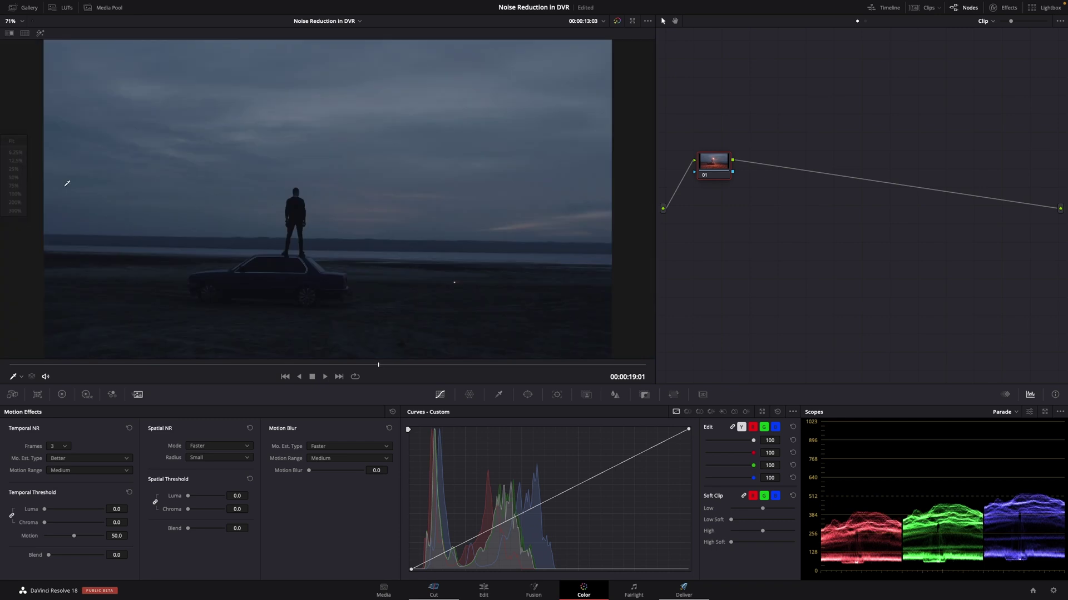
left_click_drag(365, 367, 435, 365)
left_click(92, 472)
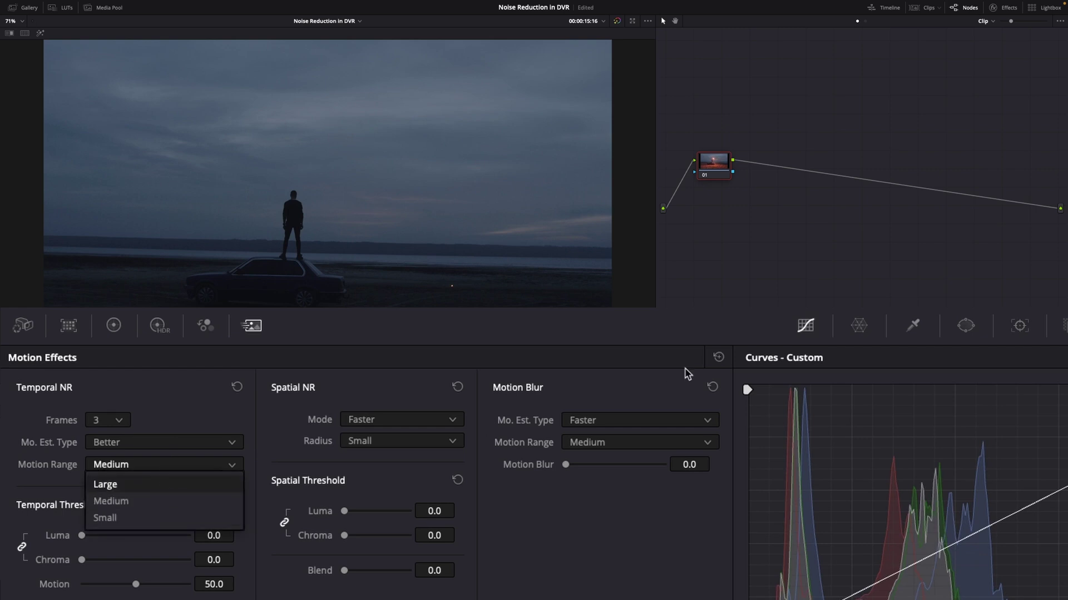
left_click(161, 501)
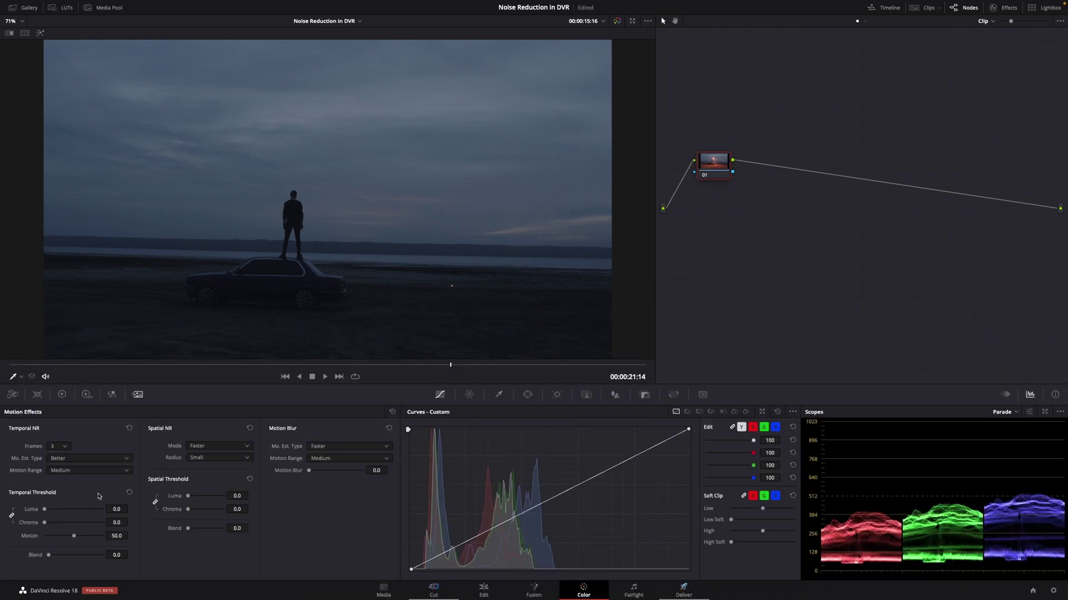
- Zoom into the frame and set the linked temporal luma and chroma threshold to 12.2
scroll(306, 272, "up", 3)
scroll(306, 271, "up", 8)
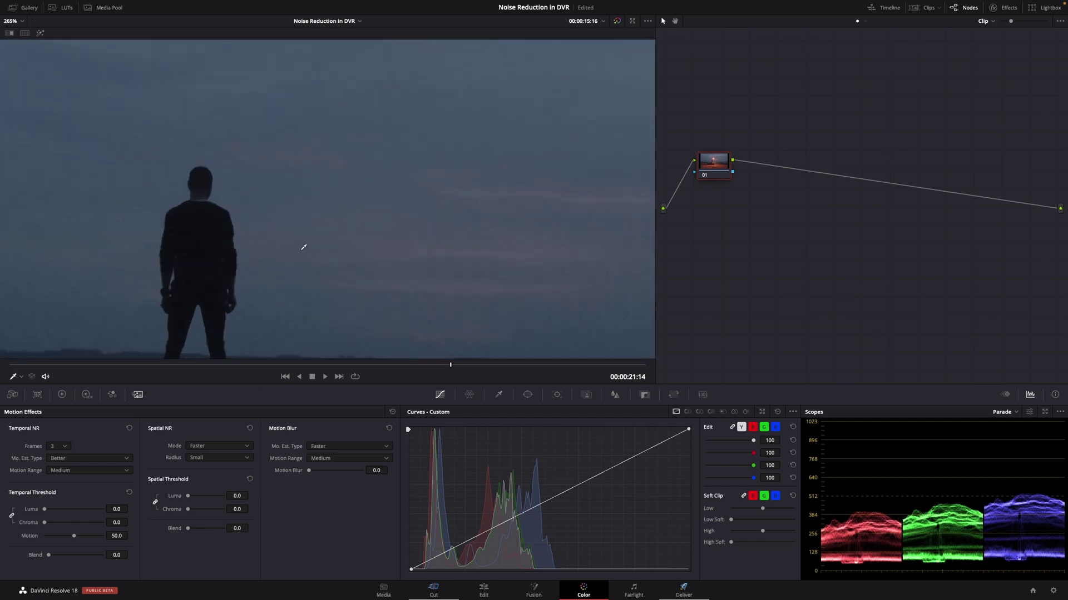
scroll(328, 243, "up", 2)
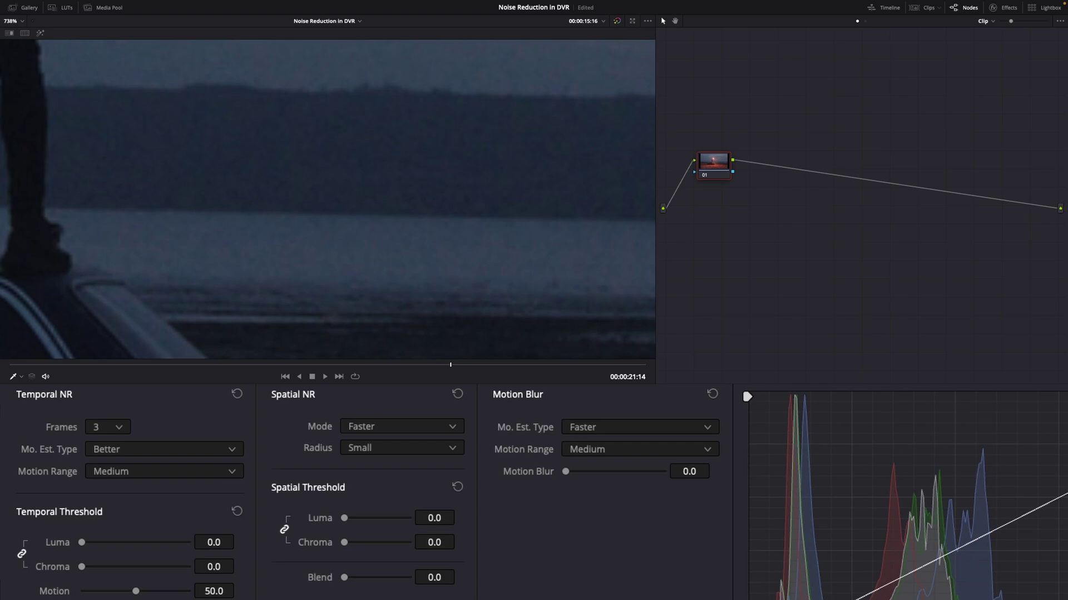
left_click_drag(214, 542, 340, 541)
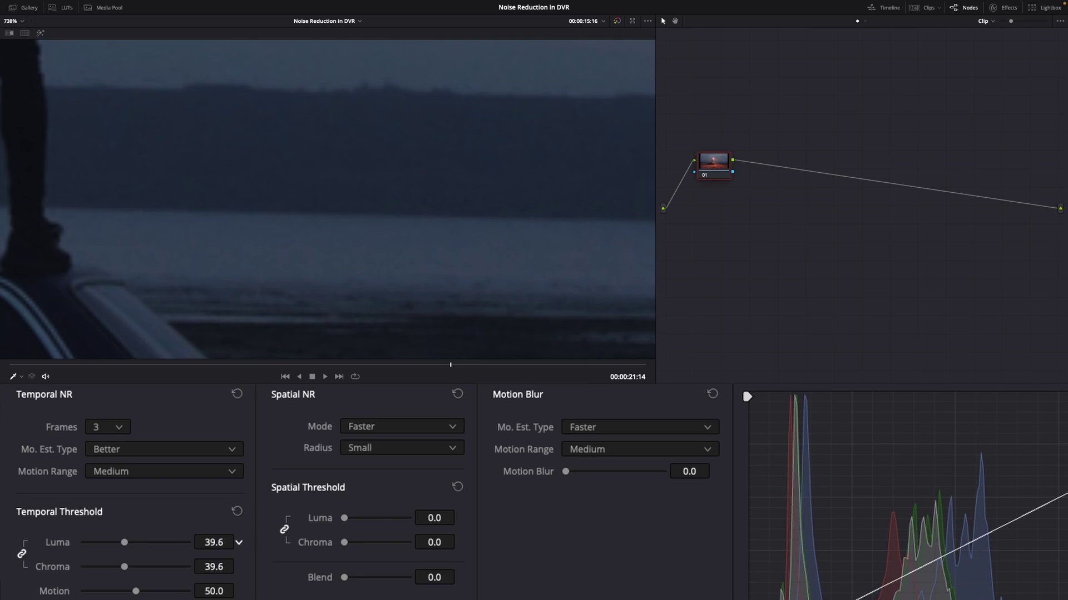
left_click_drag(340, 541, 268, 541)
left_click_drag(718, 160, 721, 154)
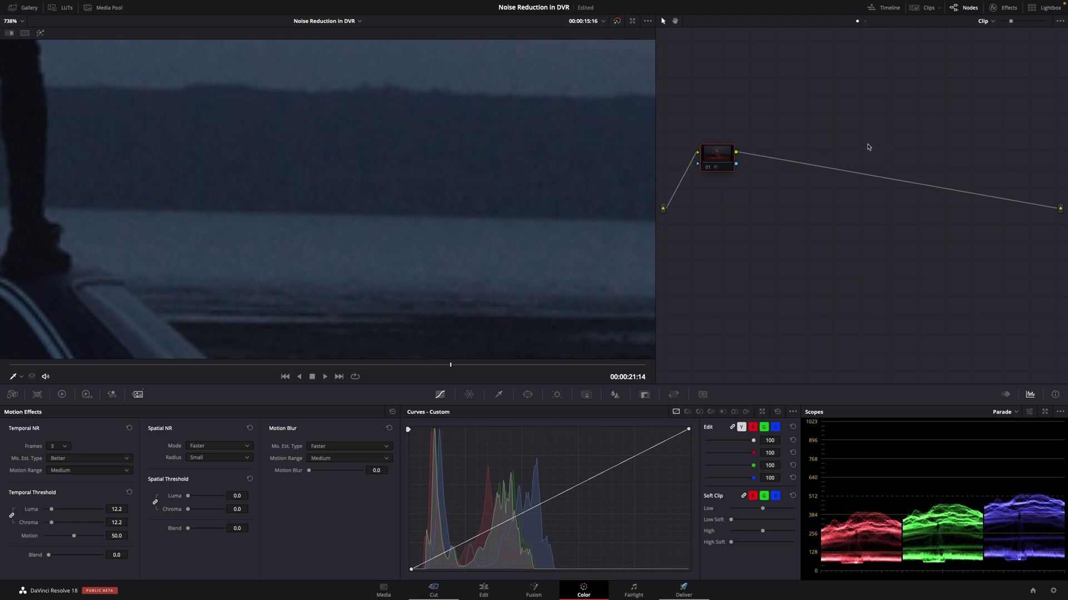
left_click_drag(450, 364, 417, 365)
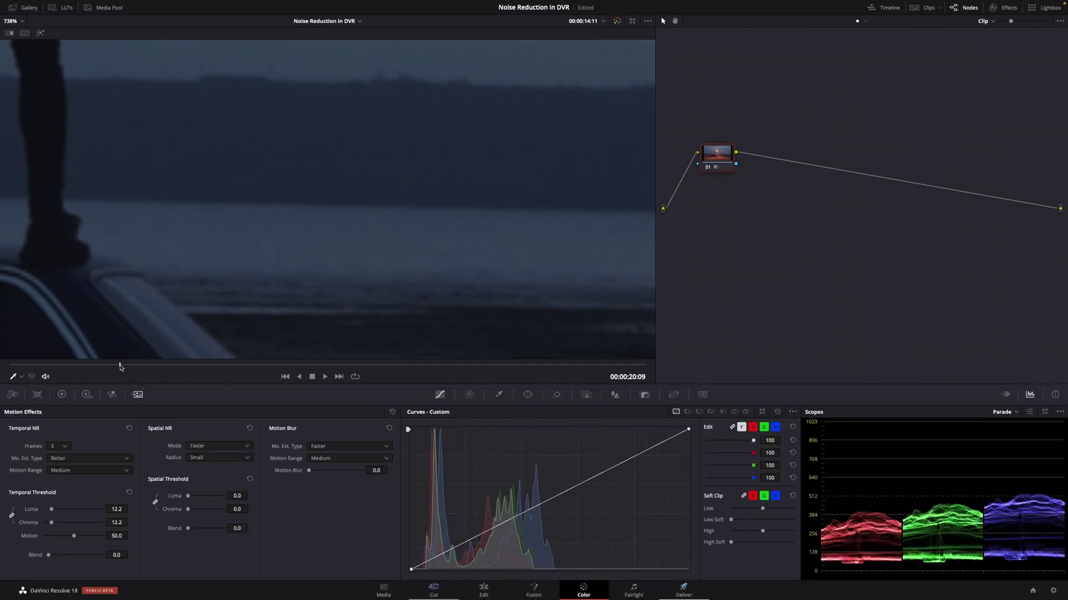
left_click(120, 367)
scroll(301, 214, "up", 5)
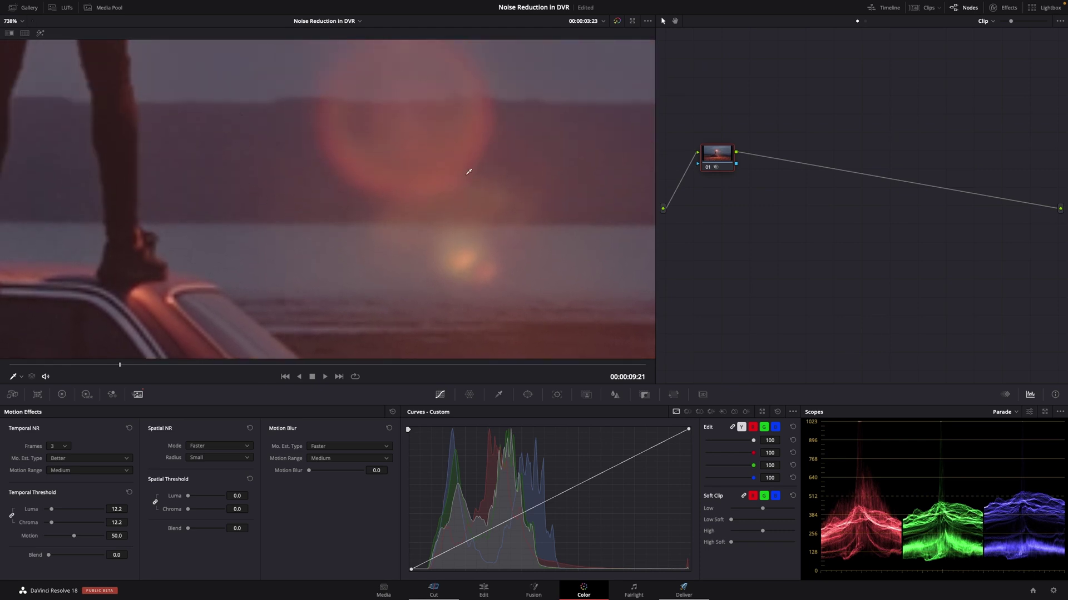
left_click(17, 21)
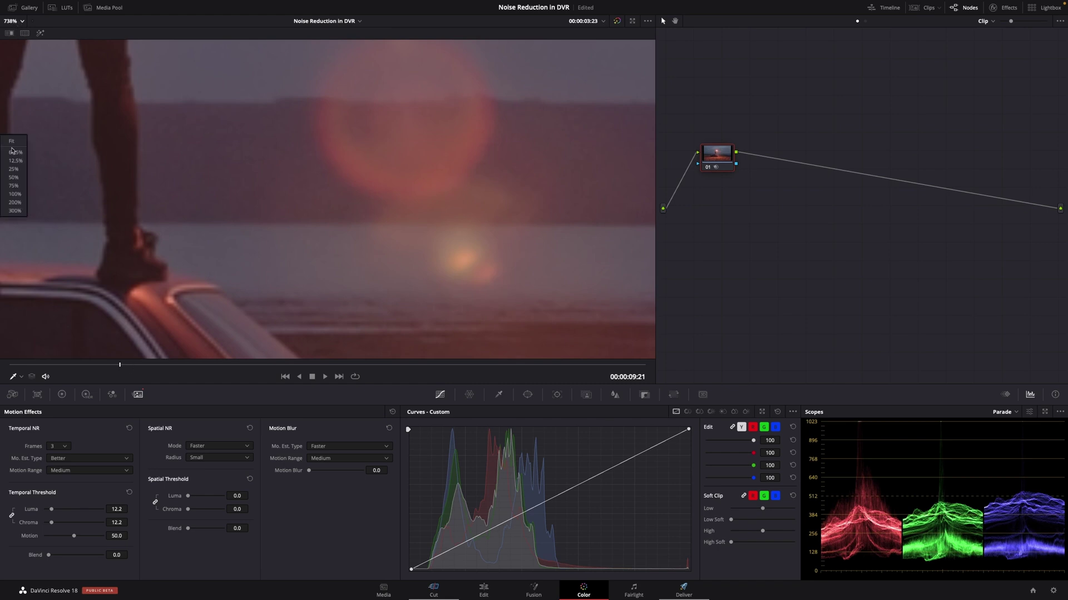
left_click(12, 151)
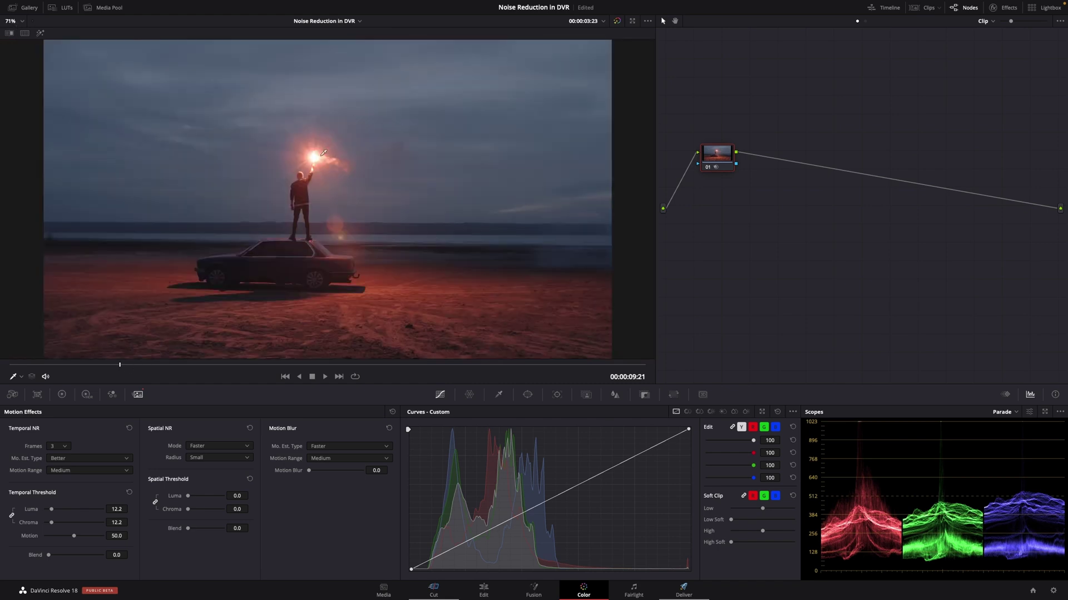
scroll(319, 237, "up", 8)
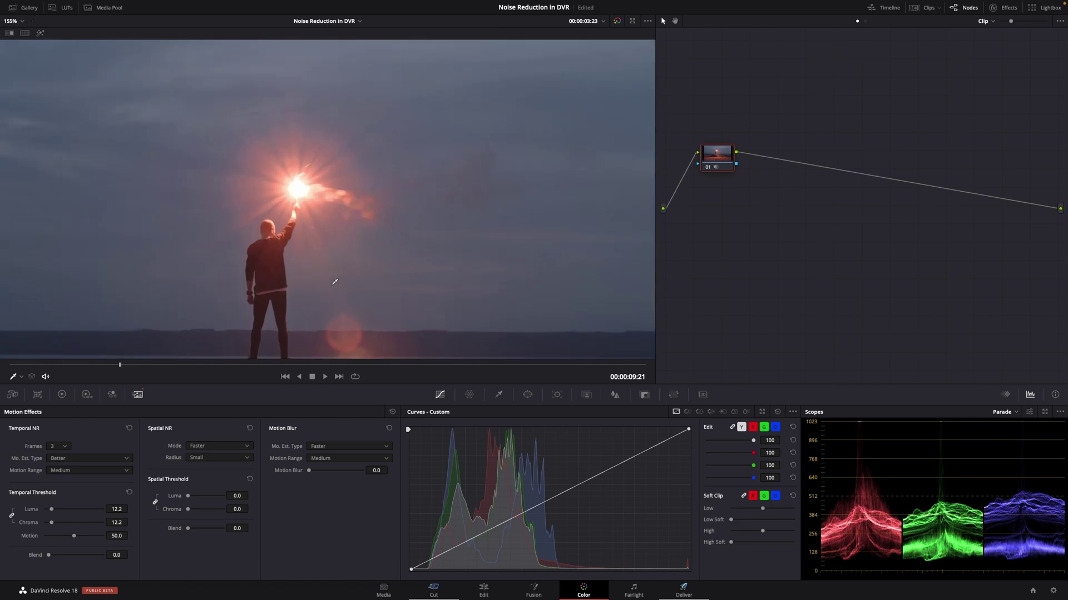
scroll(334, 281, "up", 10)
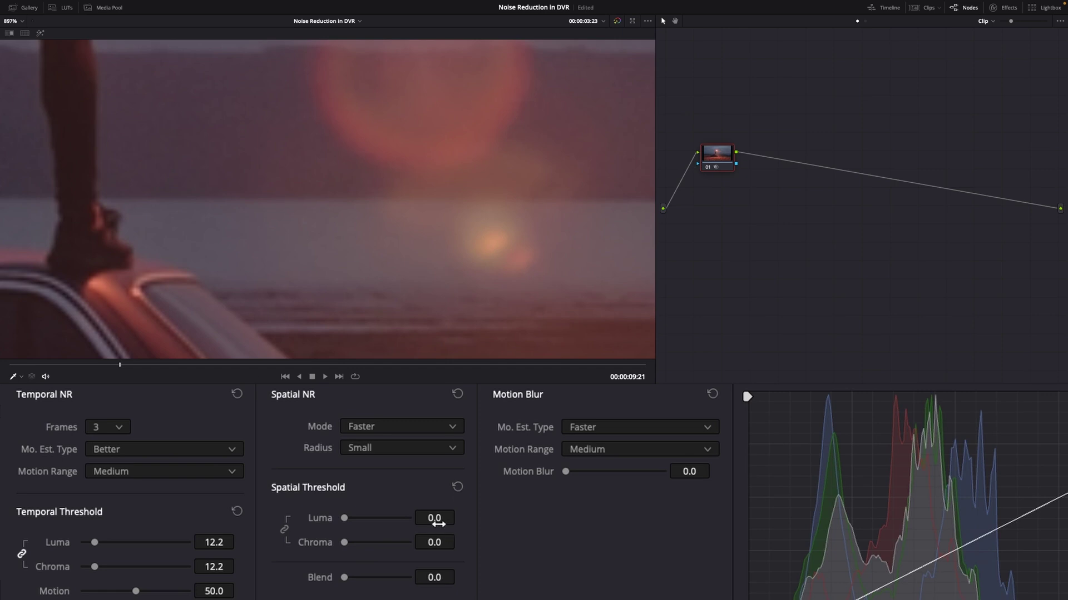
- Fit the frame in the viewer and raise the Spatial Threshold Luma to 4.6
scroll(459, 517, "up", 4)
scroll(459, 518, "down", 3)
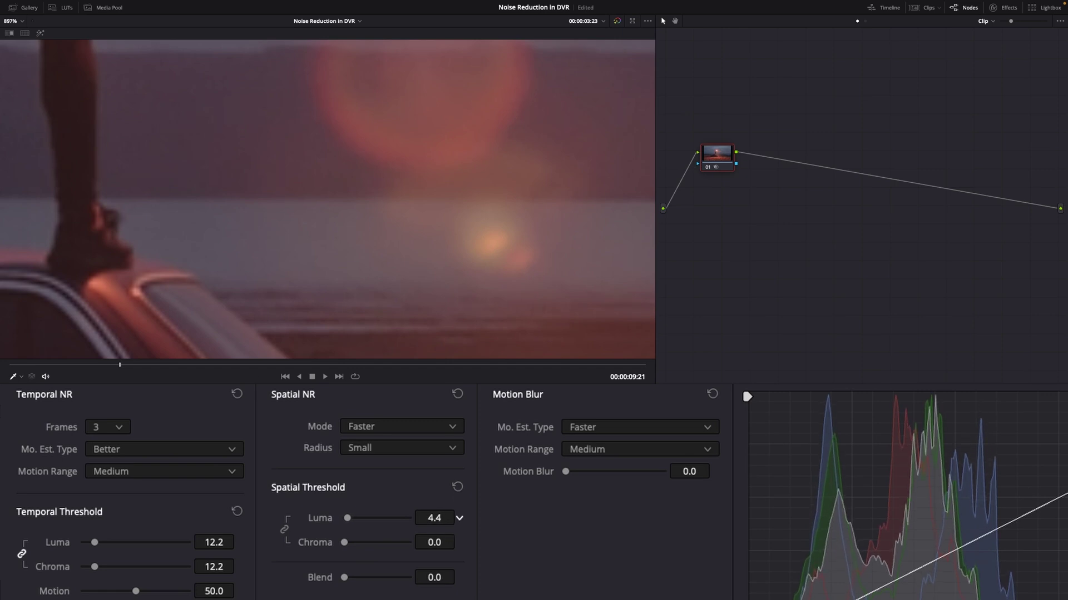
scroll(459, 518, "up", 3)
left_click(20, 22)
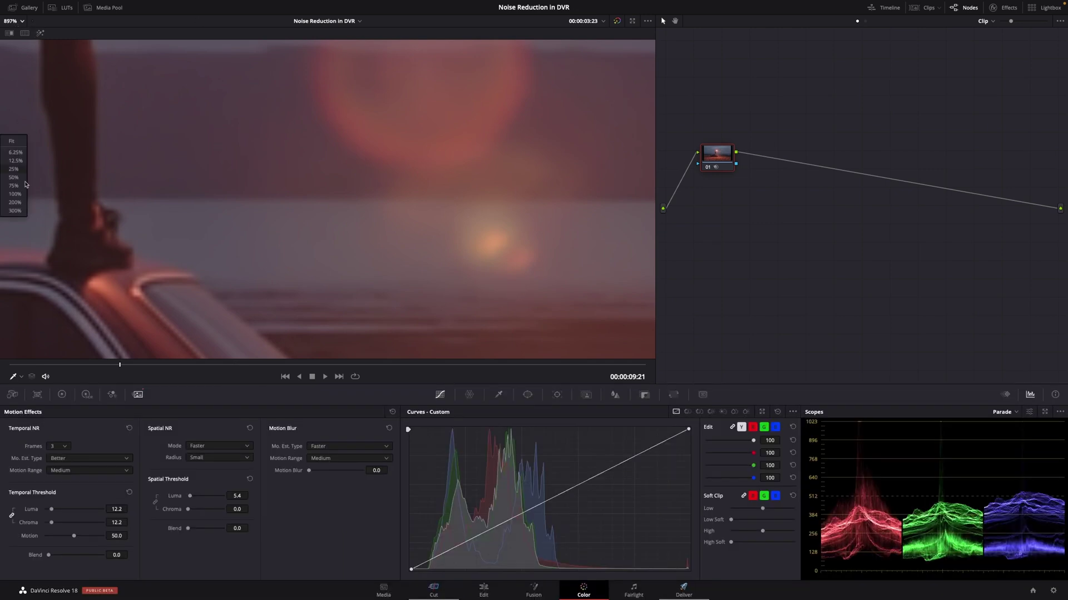
left_click(17, 140)
scroll(275, 101, "up", 10)
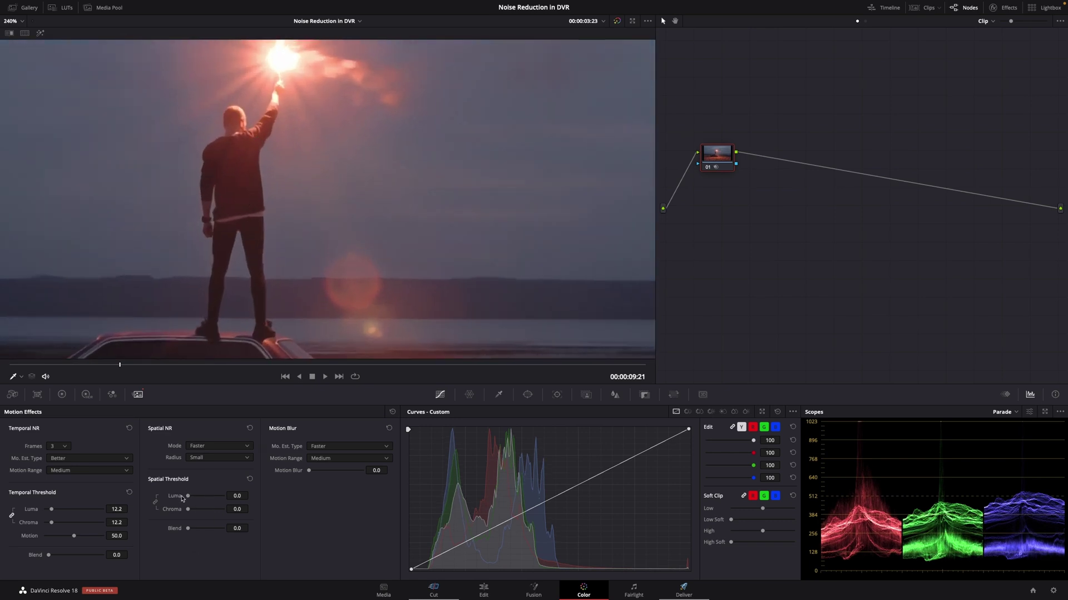
left_click_drag(189, 499, 189, 498)
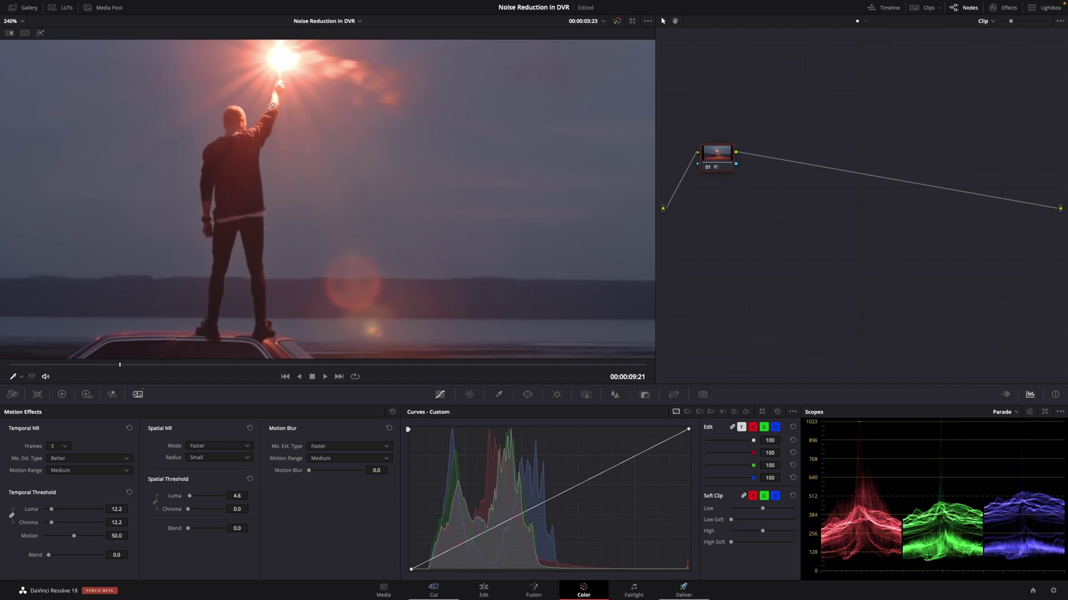
- Toggle node 01 on and off with Ctrl+D to compare before and after denoising
left_click_drag(726, 157, 723, 159)
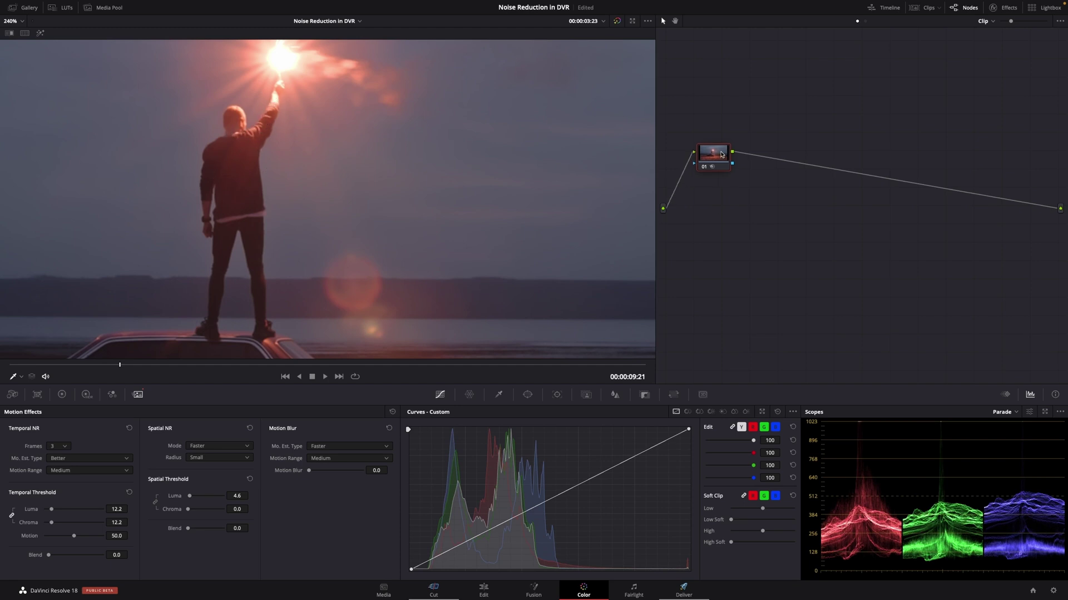
key("ctrl+d")
key("ctrl+d")
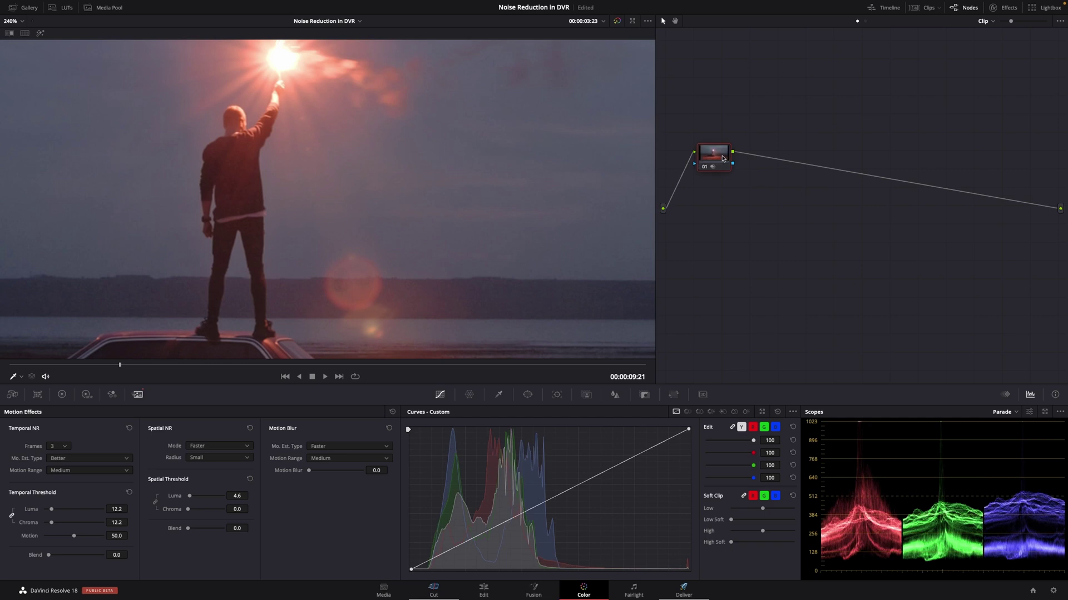
key("ctrl+d")
key("ctrl+d")
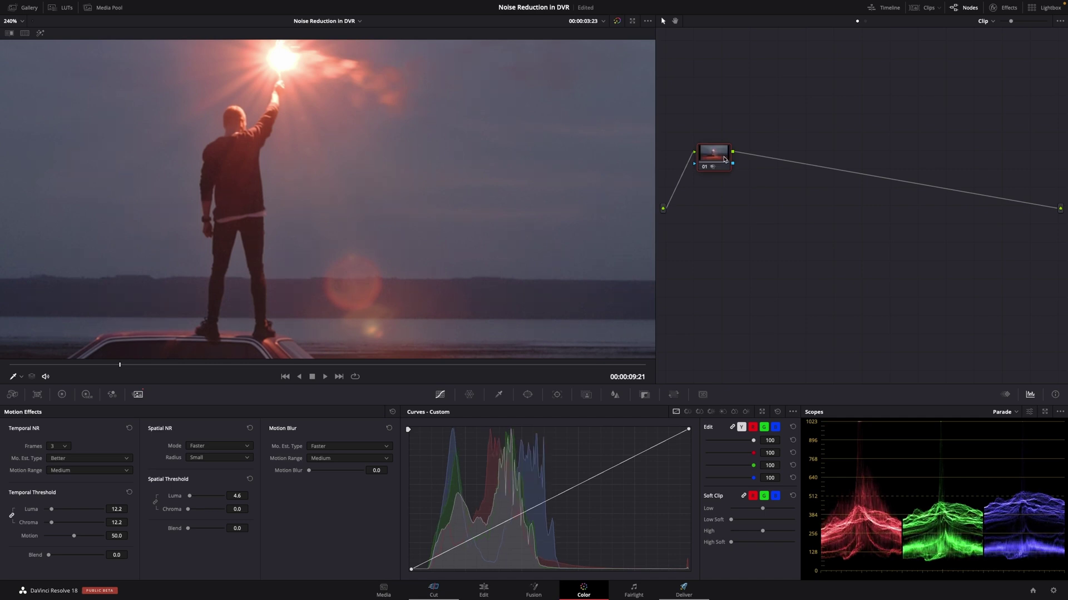
key("ctrl+d")
key("ctrl+d")
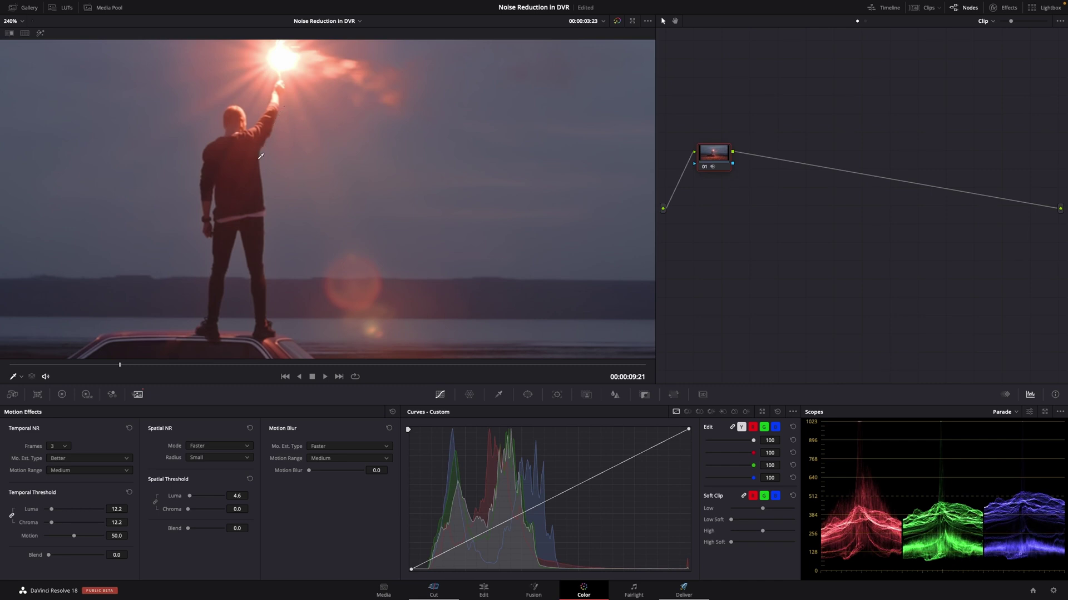
- Add serial node 02 and lower its linked Blur radius to 0.47 for slight sharpening
key("ctrl+d")
key("ctrl+d")
left_click_drag(714, 157, 719, 149)
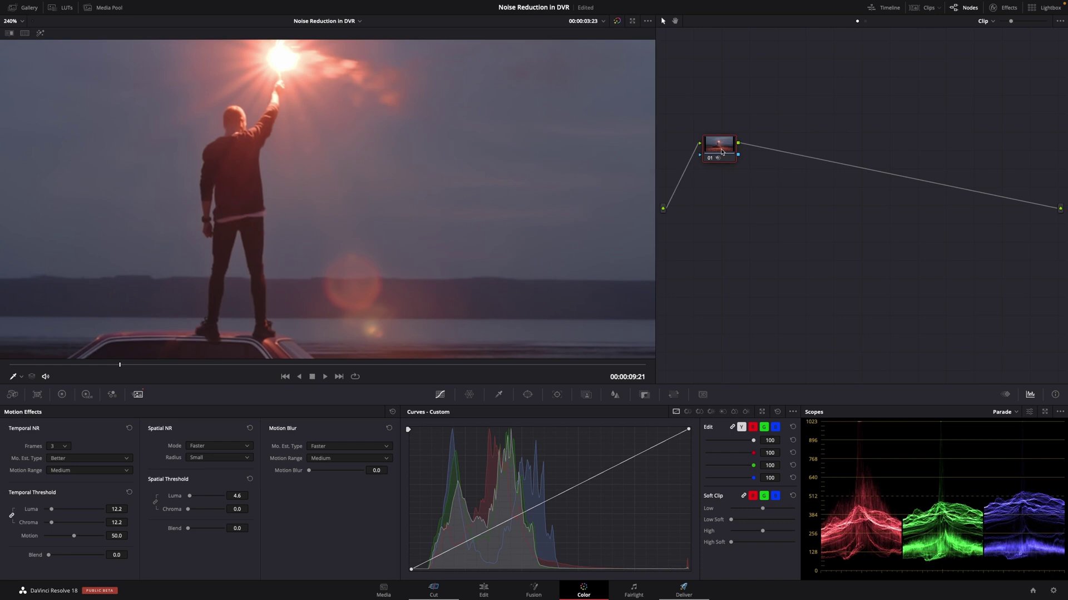
key("alt+s")
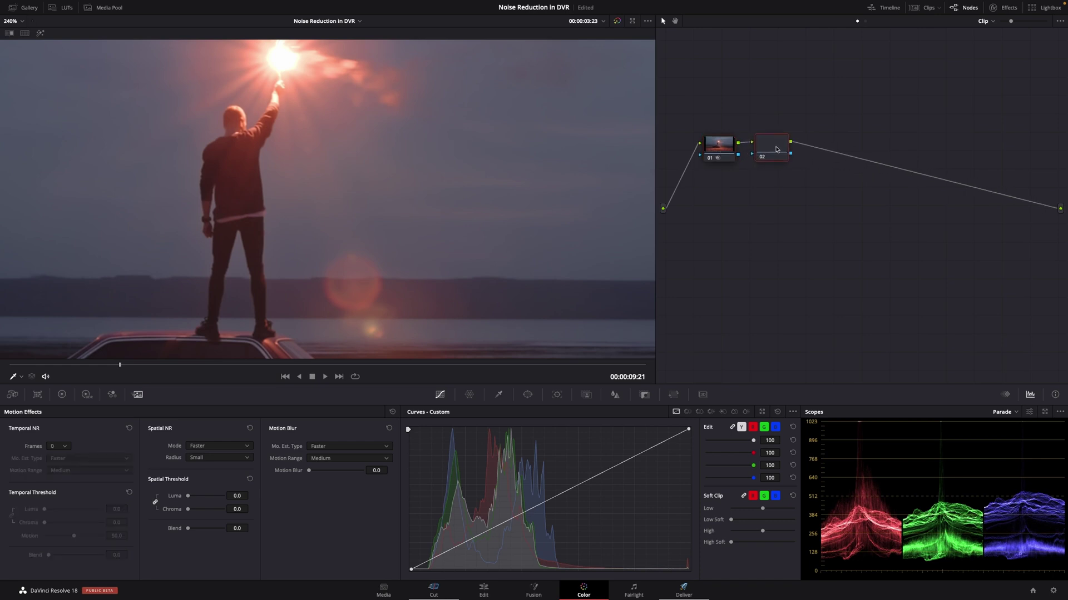
left_click(617, 395)
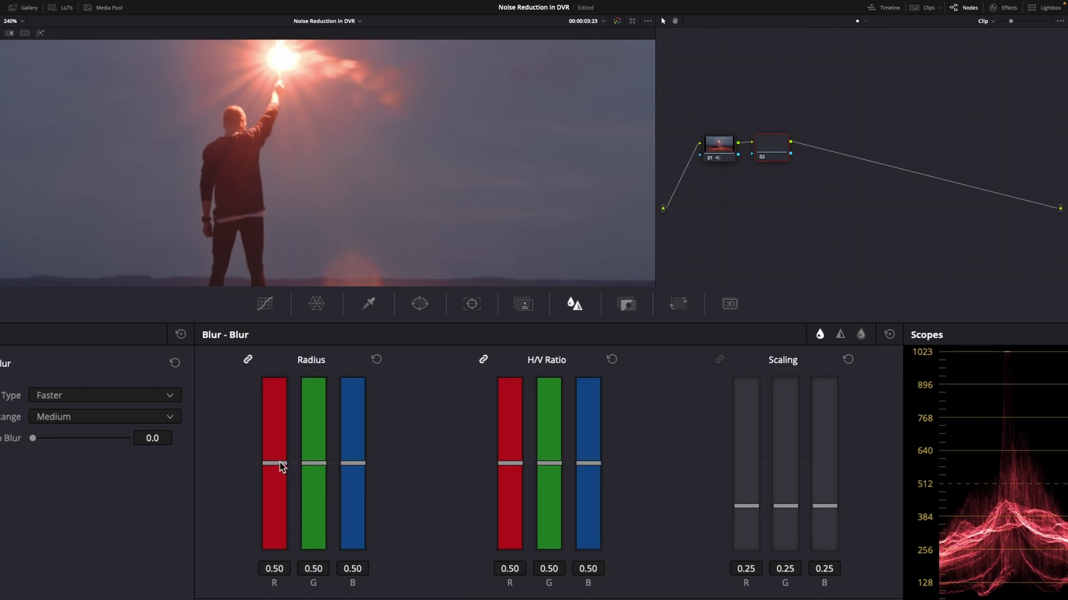
left_click_drag(280, 467, 281, 471)
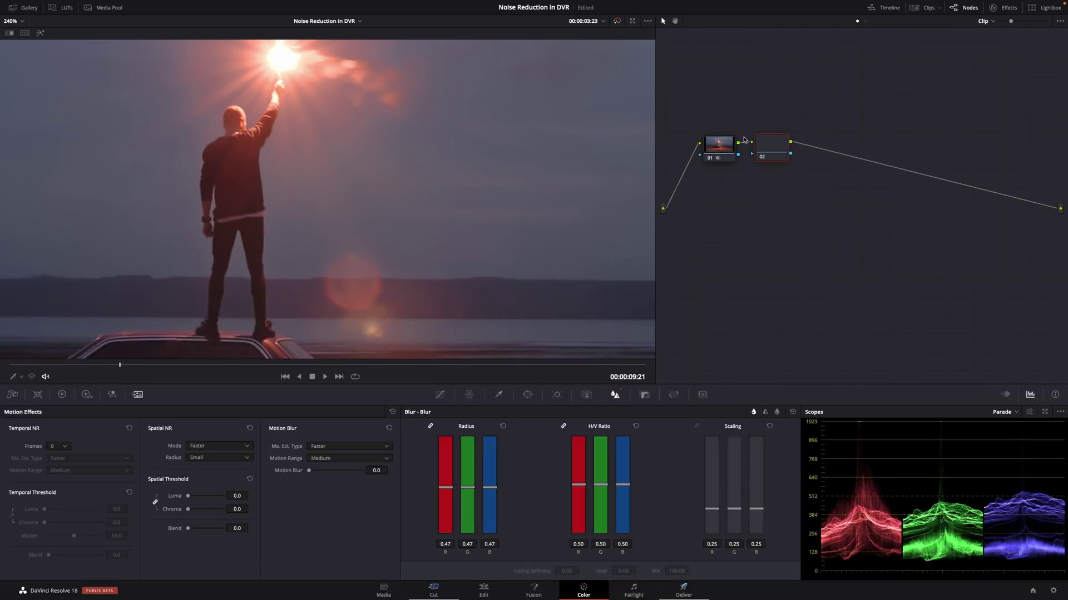
left_click_drag(770, 142, 769, 141)
- Fit the frame and toggle nodes 01 and 02 together to compare against the original clip
left_click(16, 24)
left_click(17, 140)
left_click_drag(702, 88, 773, 172)
key("ctrl+d")
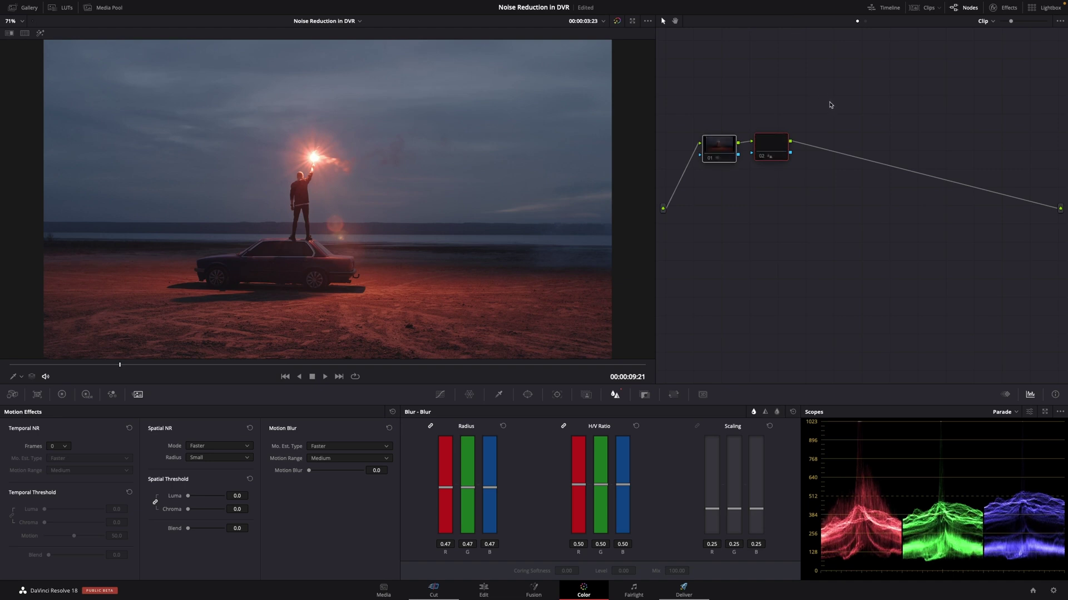
key("ctrl+d")
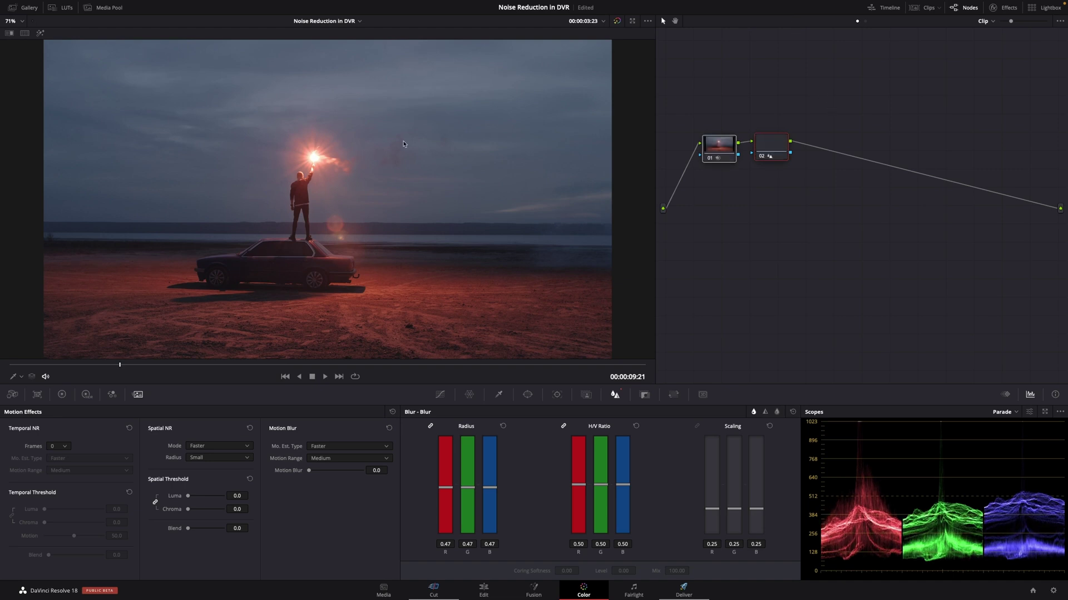
key("ctrl+d")
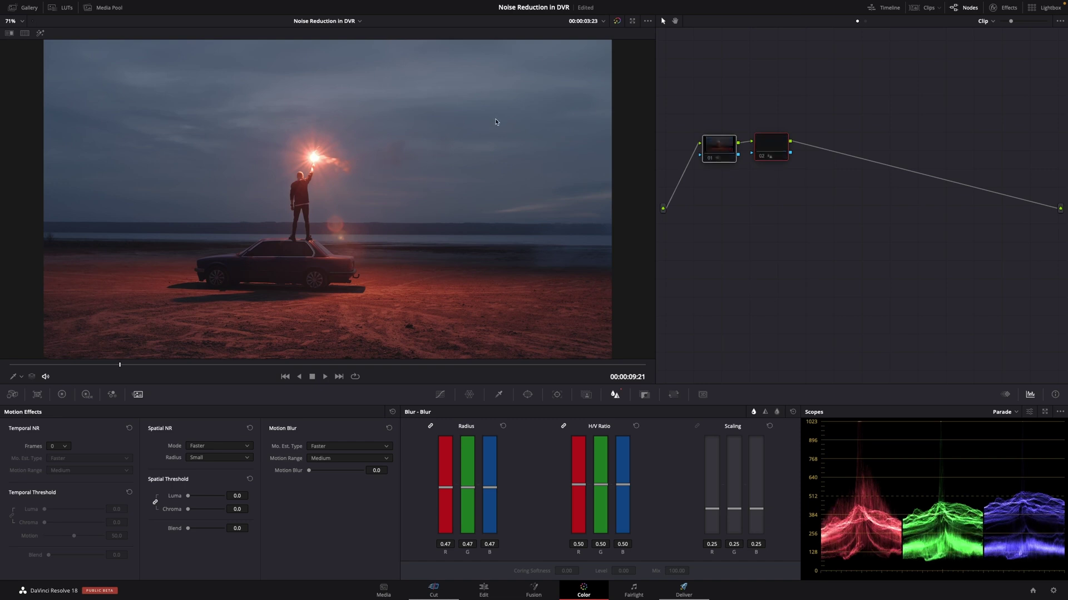
key("ctrl+d")
- Bypass the denoise and blur nodes with Shift+D, switch them back on, and step back two frames
scroll(345, 234, "up", 8)
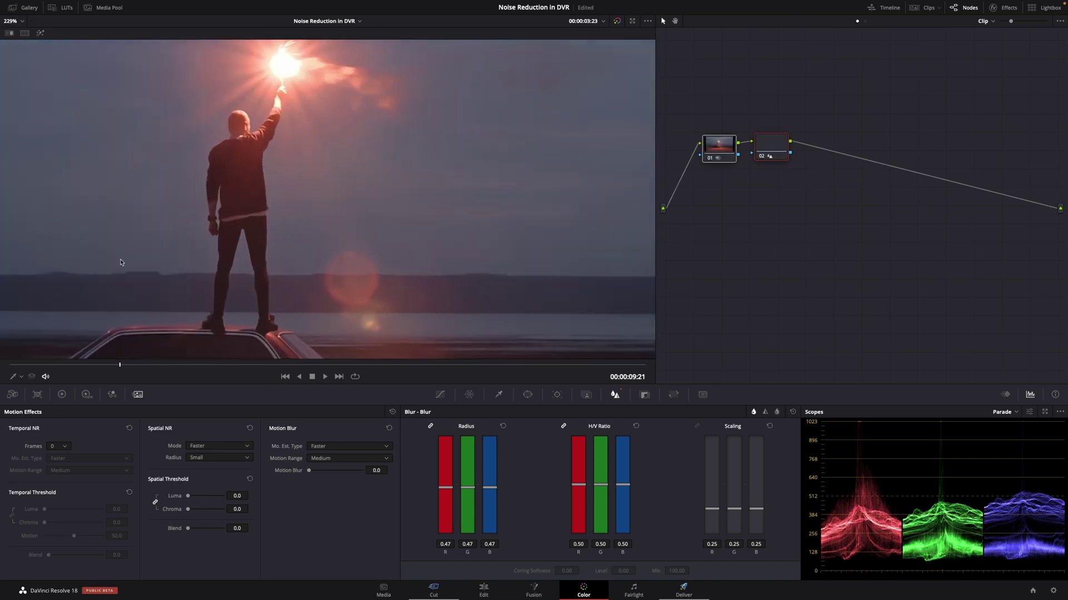
scroll(108, 284, "left", 10)
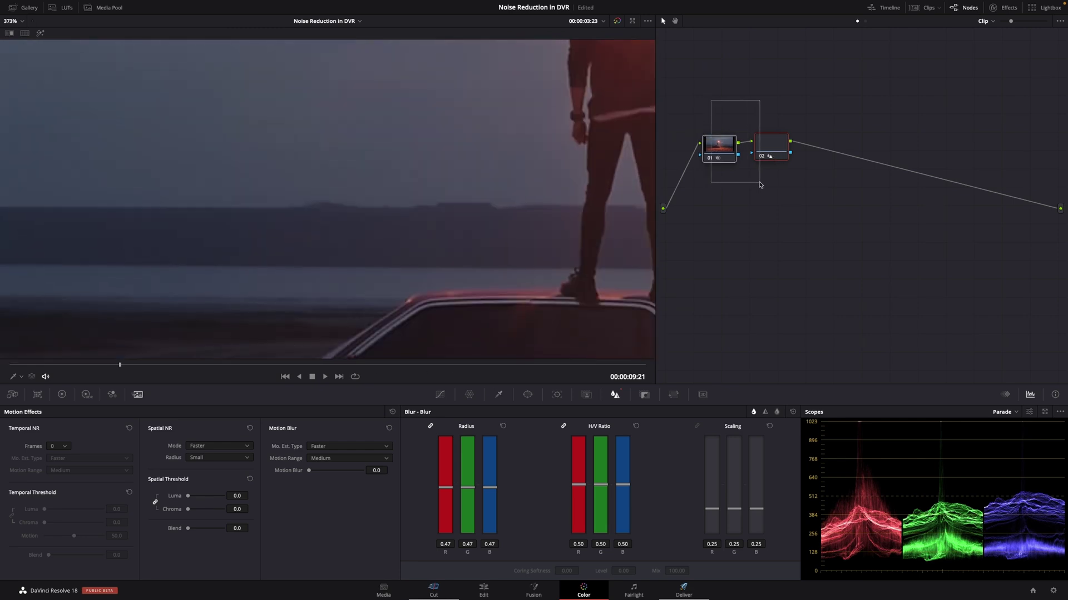
key("ctrl+d")
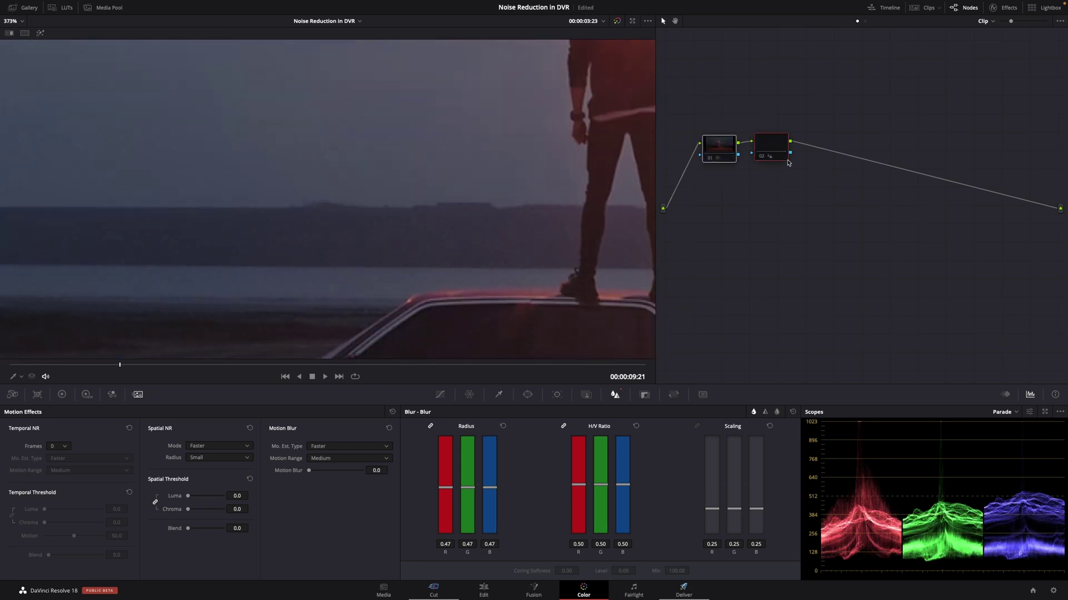
key("ctrl+d")
key("shift+d")
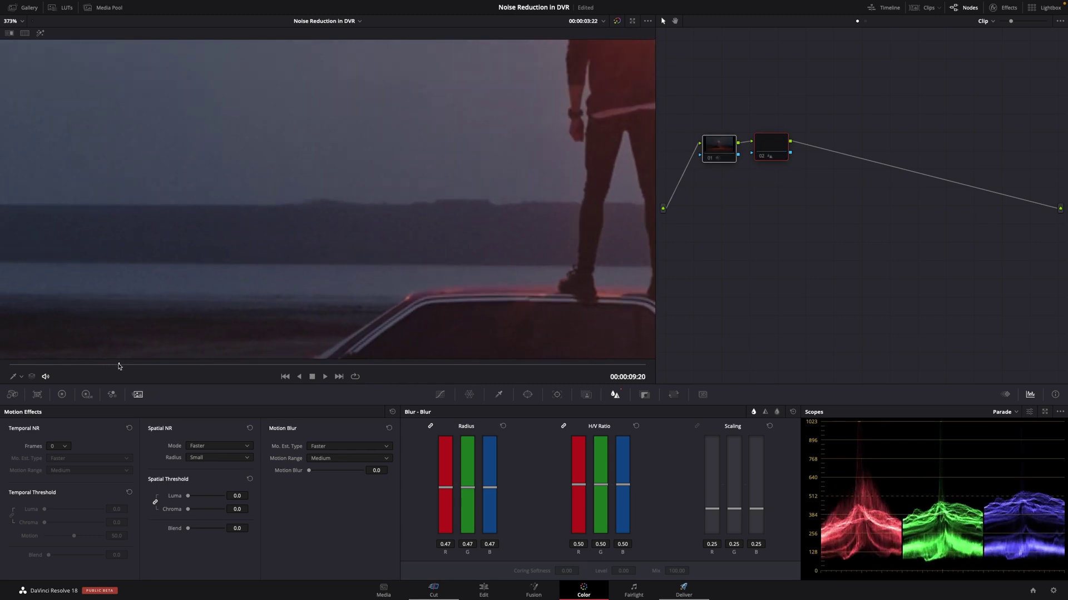
left_click_drag(718, 98, 754, 169)
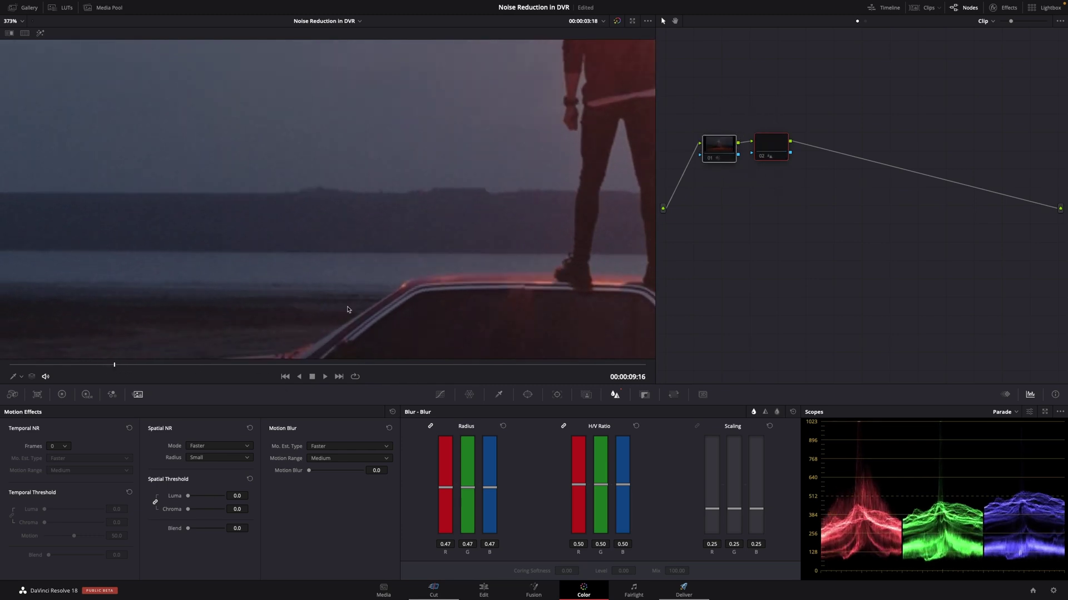
key("shift+d")
left_click_drag(117, 365, 112, 365)
left_click(11, 21)
- Add serial node 03 after the blur node and apply Film Grain to it
left_click(11, 141)
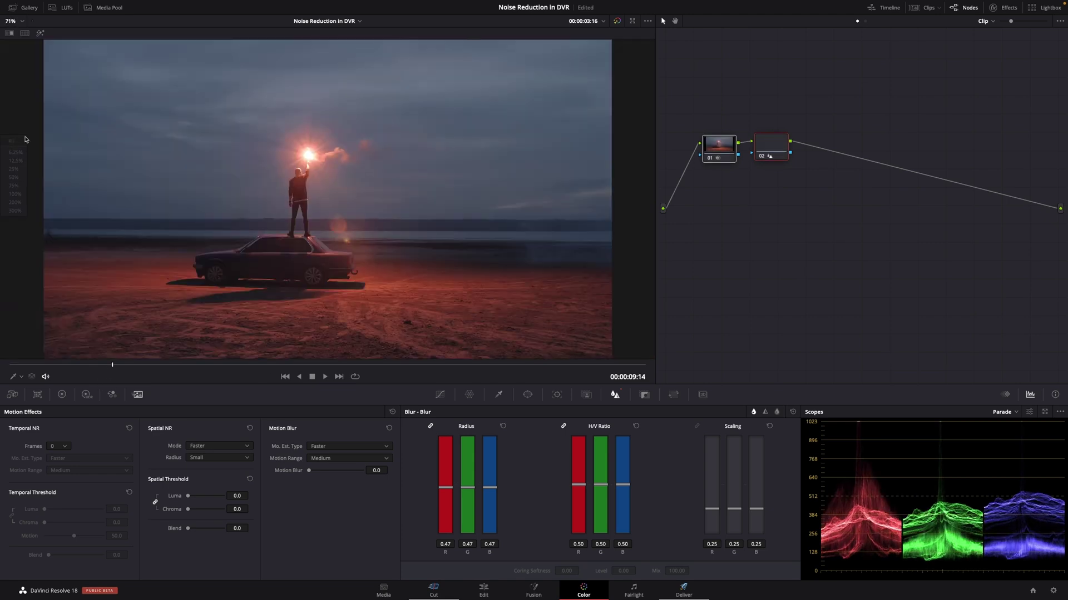
left_click_drag(767, 150, 767, 152)
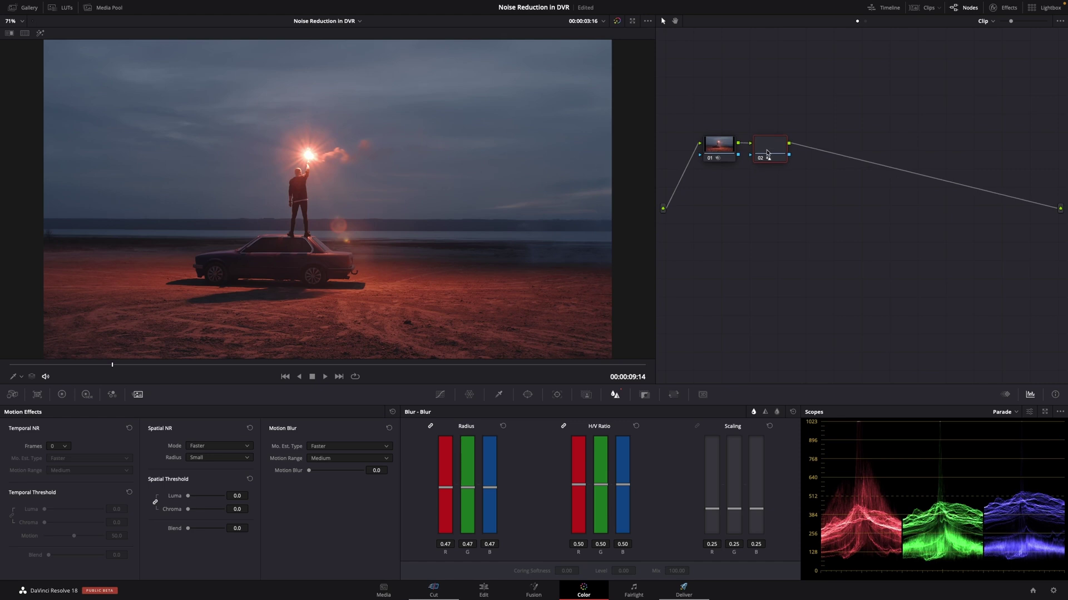
key("alt+s")
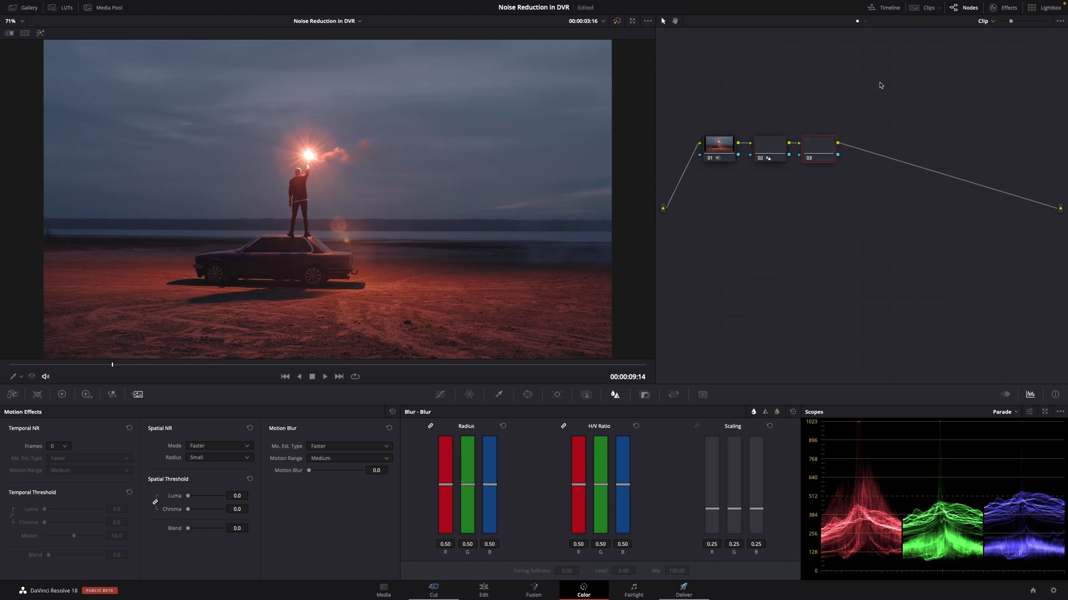
left_click(1004, 7)
left_click_drag(951, 90, 806, 153)
- Choose the 35mm 400T grain preset, then set grain size 0, strength 0.202 and blend 0.808
left_click(966, 64)
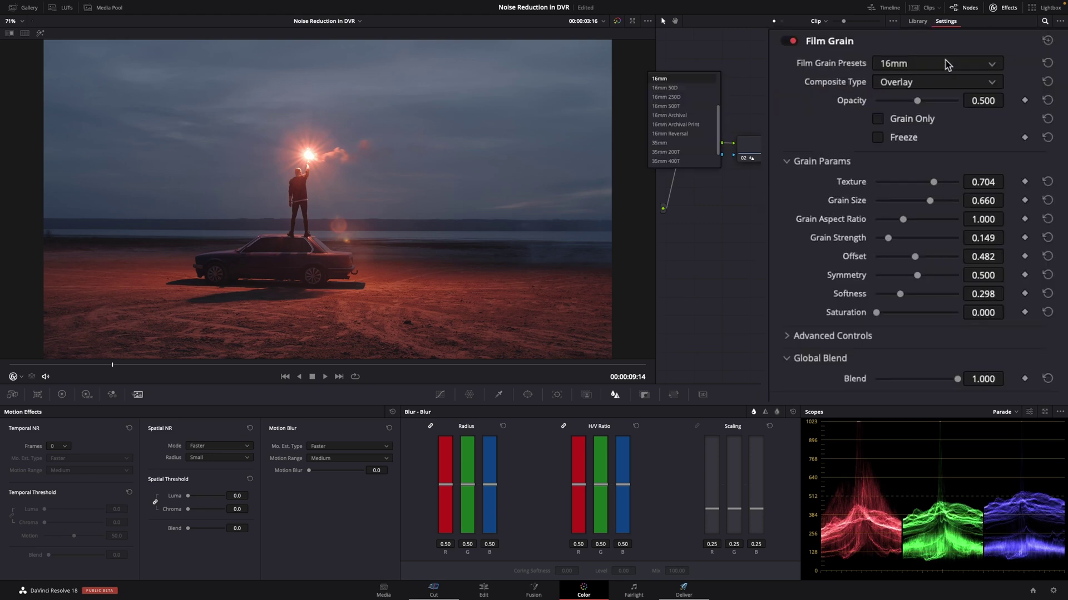
left_click(688, 162)
scroll(257, 220, "up", 2)
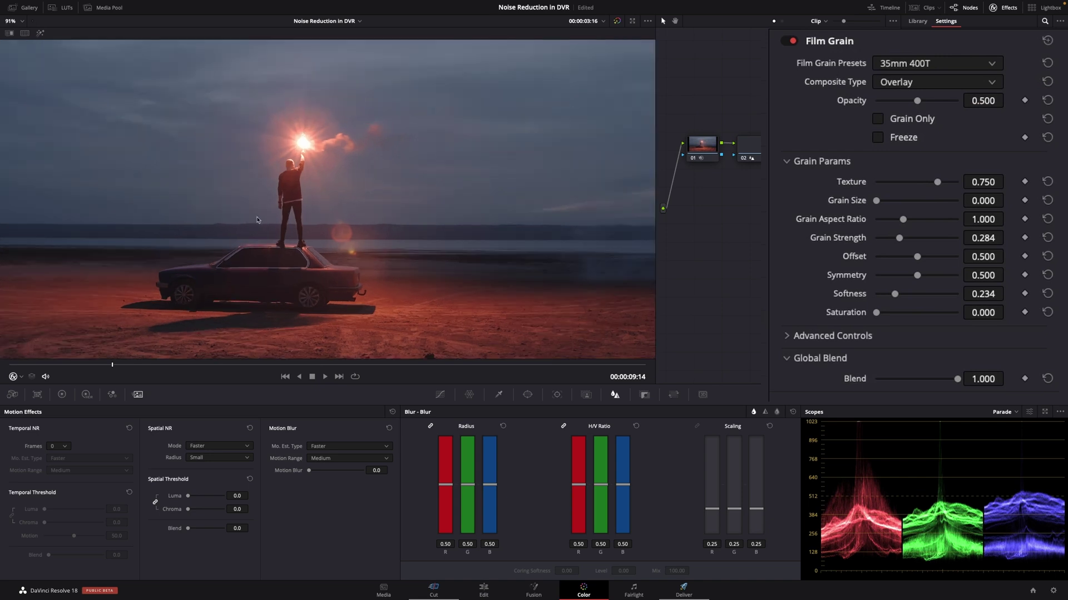
scroll(257, 219, "up", 6)
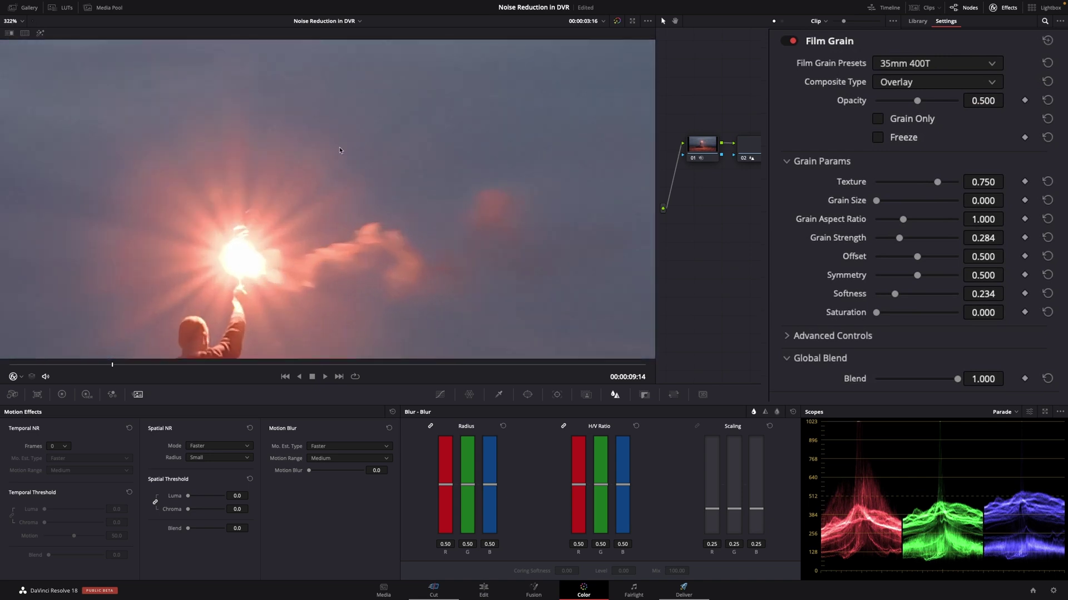
scroll(411, 212, "up", 3)
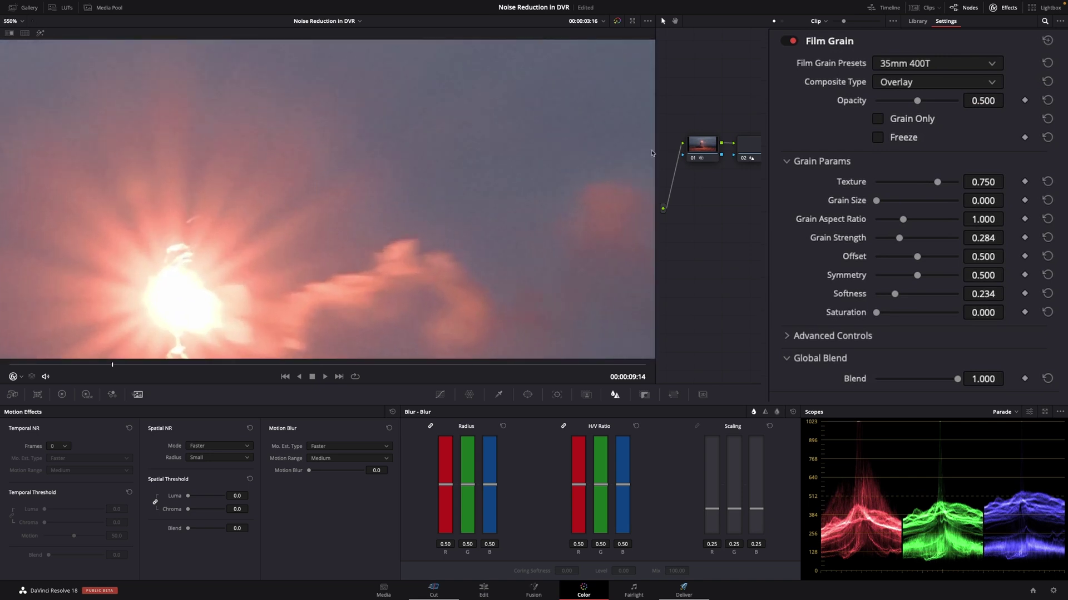
left_click_drag(937, 182, 931, 182)
mouse_move(876, 202)
left_mouse_down()
mouse_move(889, 203)
mouse_move(872, 204)
left_mouse_up()
left_click_drag(902, 240, 893, 239)
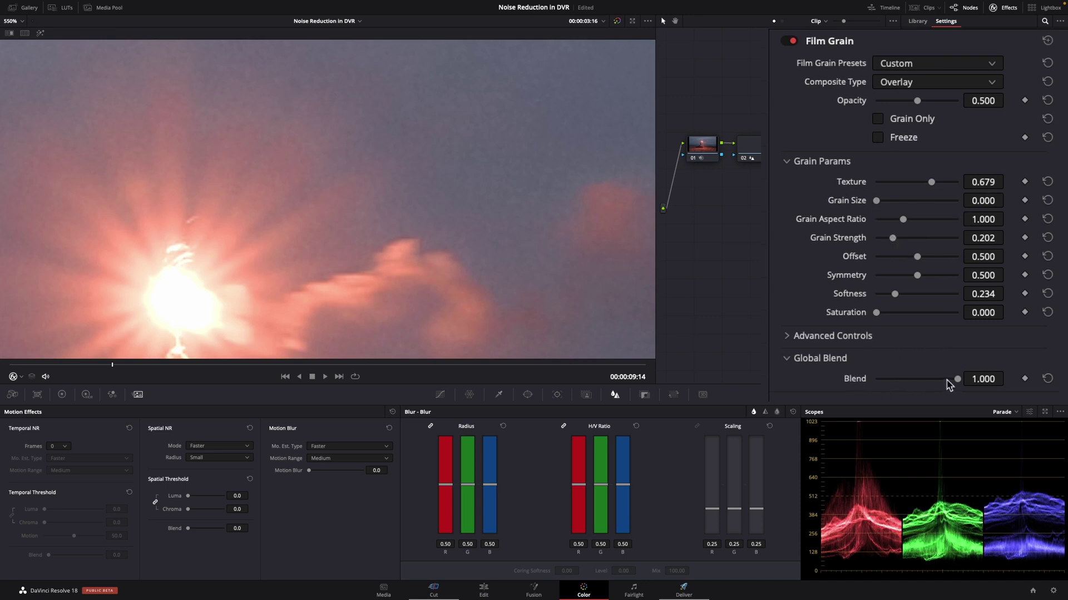
mouse_move(957, 378)
left_mouse_down()
mouse_move(896, 379)
mouse_move(941, 379)
left_mouse_up()
- Close the effects library, fit the frame in the viewer, and save the project
left_click(1004, 8)
left_click(14, 22)
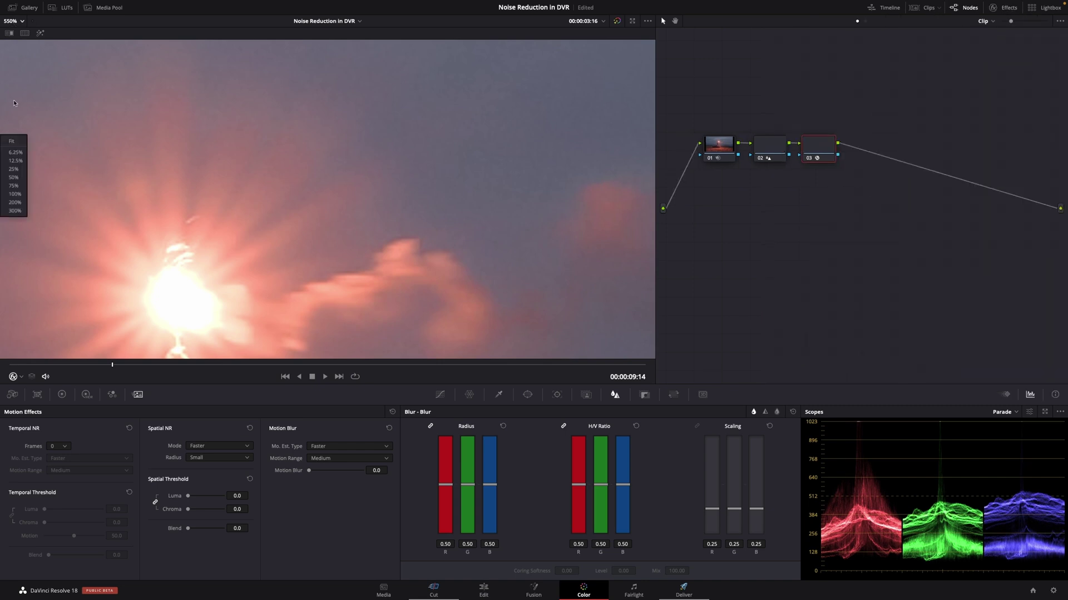
left_click(11, 140)
left_click(14, 22)
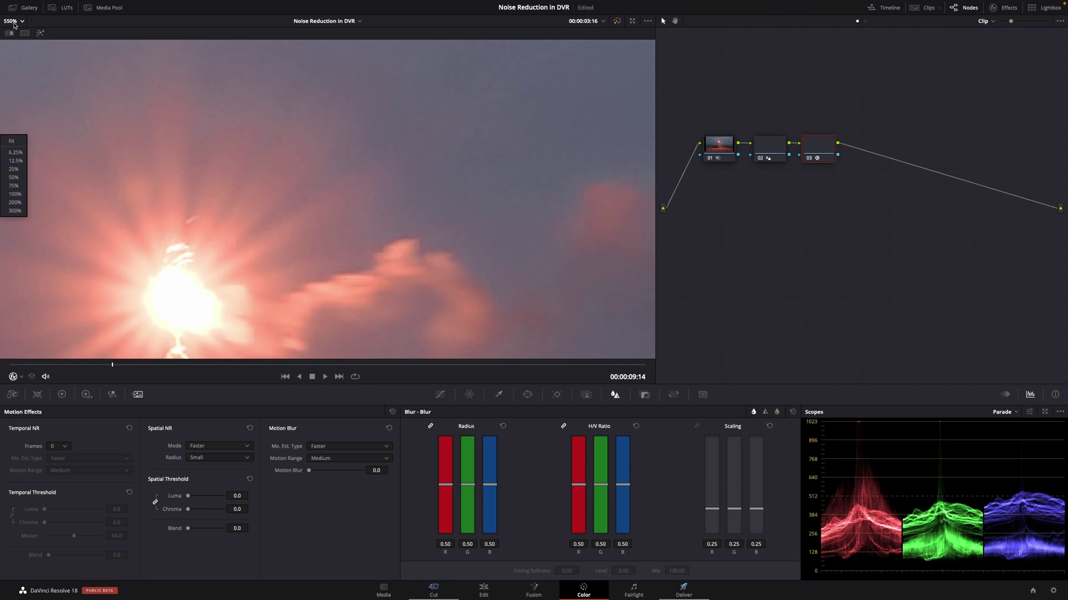
left_click(12, 141)
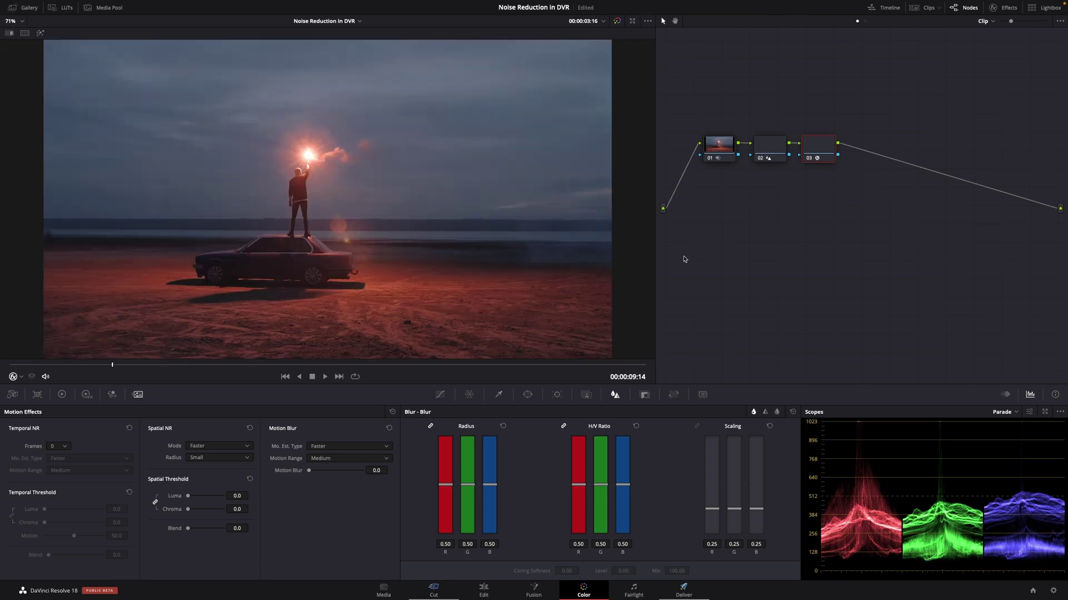
key("ctrl+d")
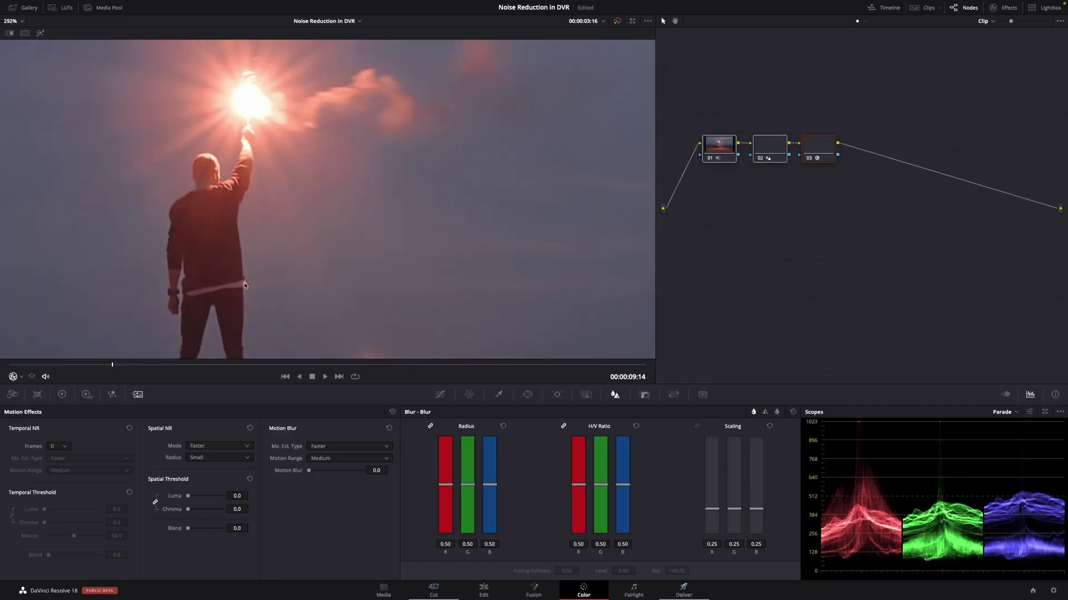
key("ctrl+s")
- Select all three nodes and toggle them off and on to compare with the original clip
left_click_drag(695, 100, 823, 210)
key("ctrl+d")
key("ctrl+d")
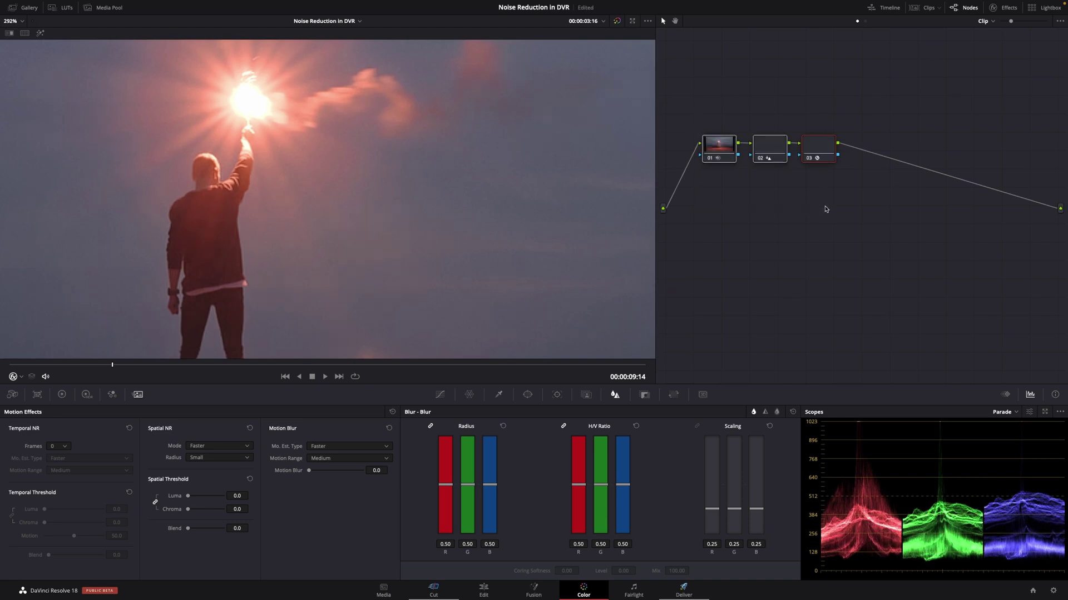
key("ctrl+d")
key("ctrl+d")
left_click(11, 21)
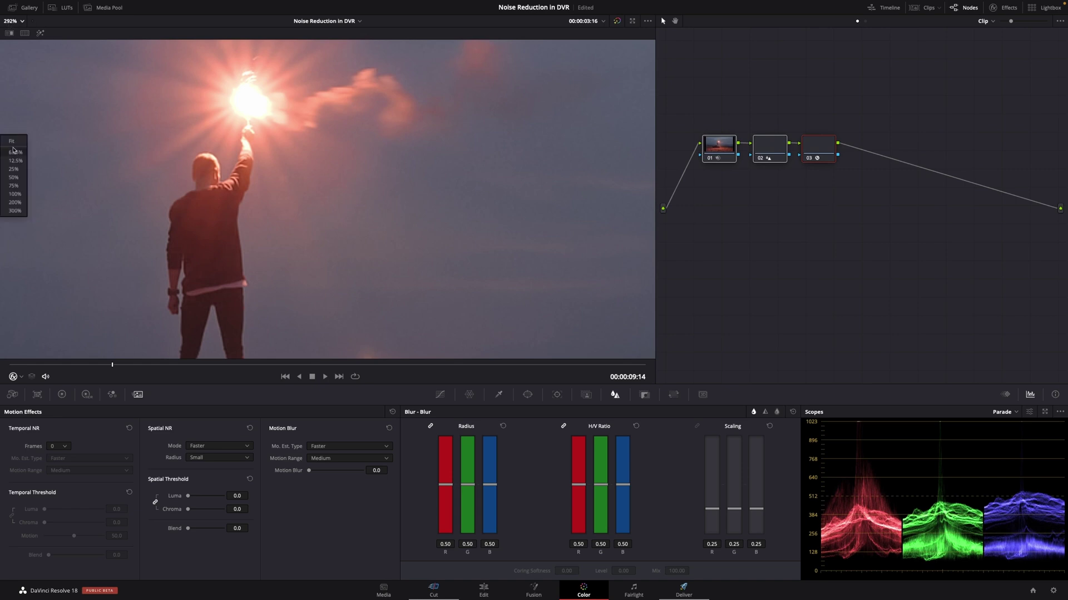
left_click(14, 149)
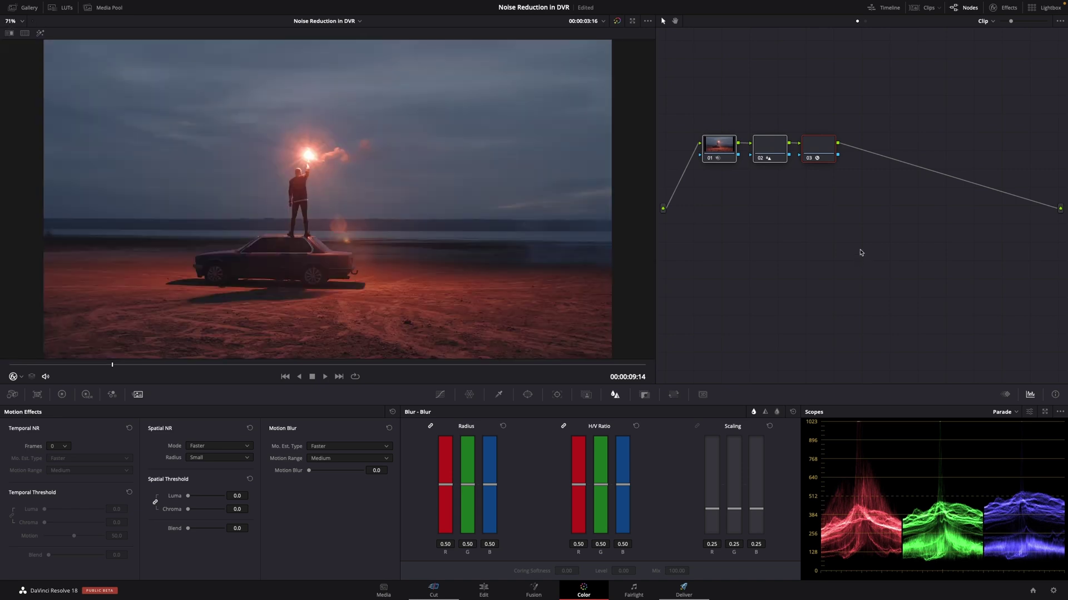
- Select noise-reduction node 01, zoom the viewer, and bypass the node to compare the clip's original noise
left_click(721, 152)
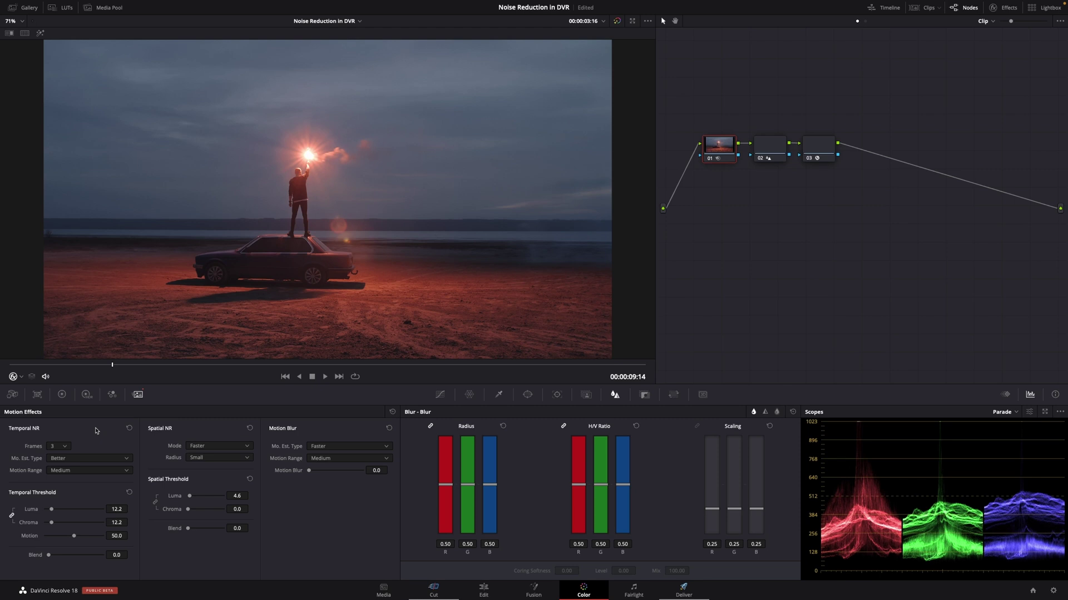
scroll(298, 301, "up", 10)
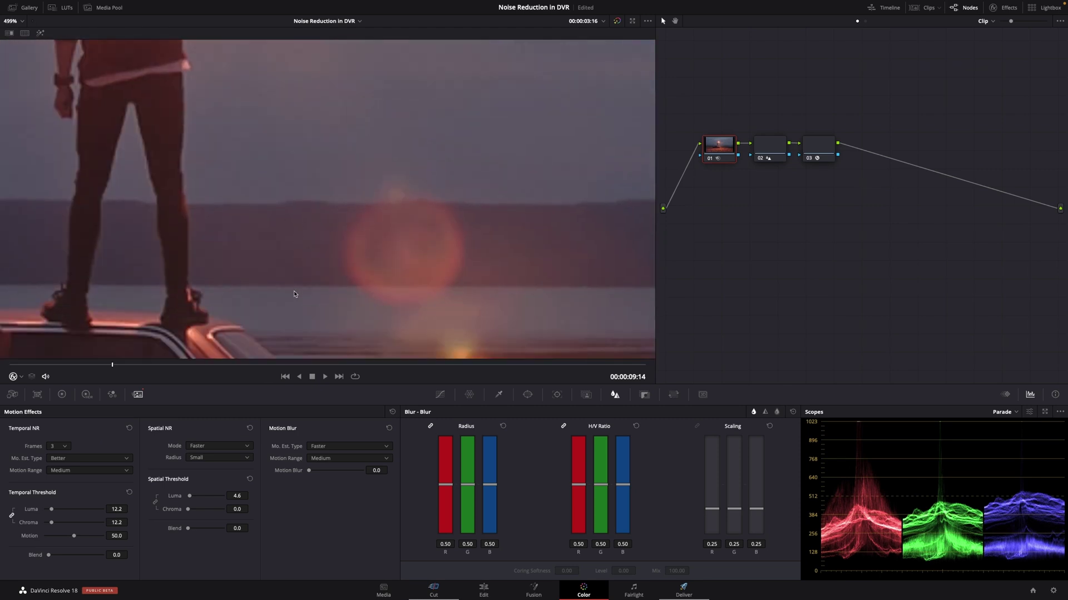
scroll(282, 300, "up", 2)
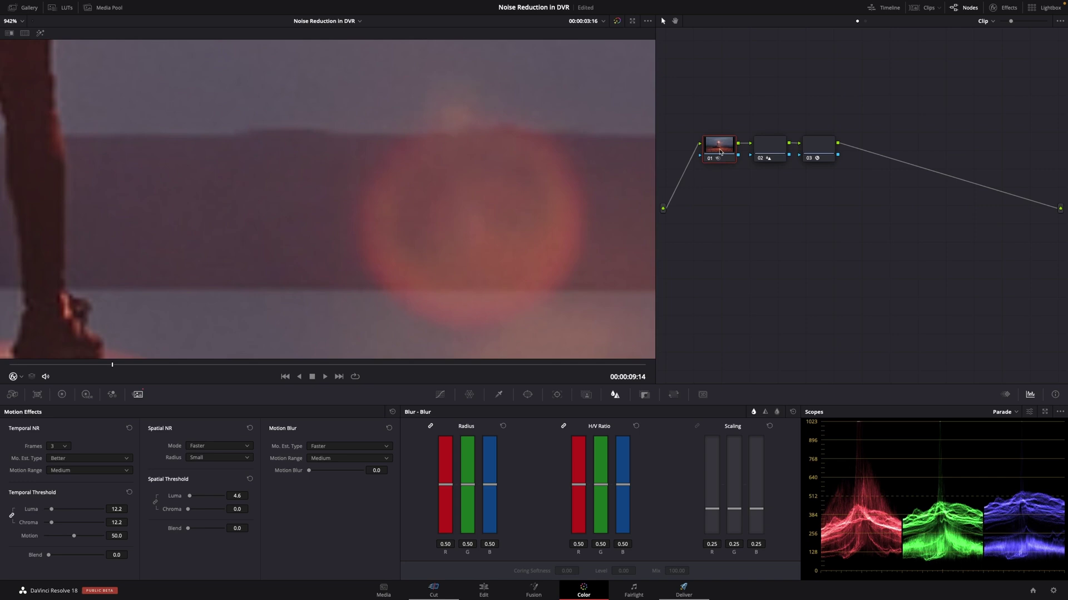
key("ctrl+d")
key("ctrl+d")
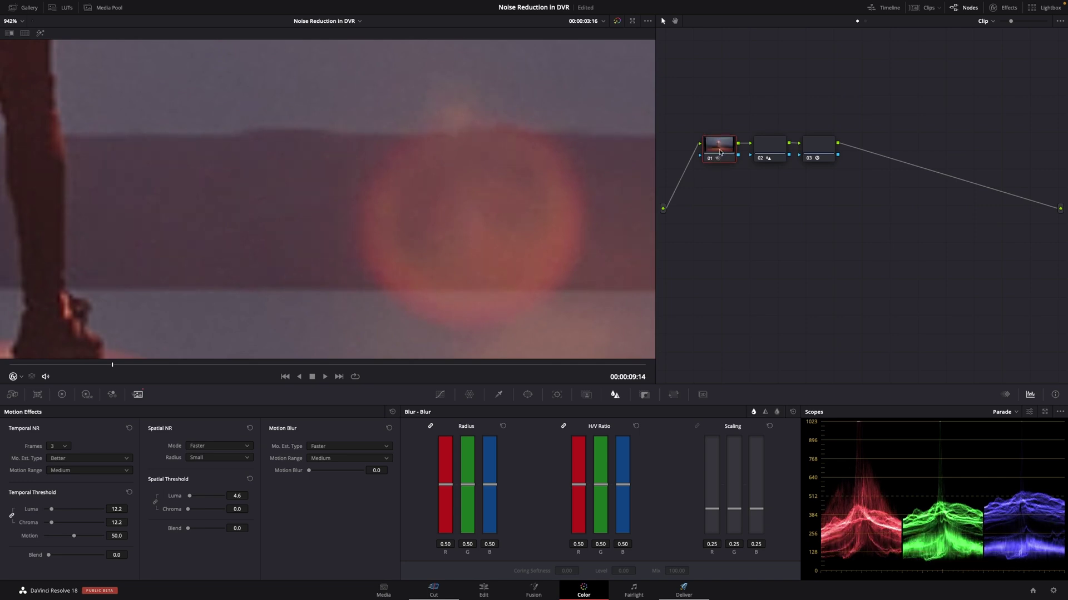